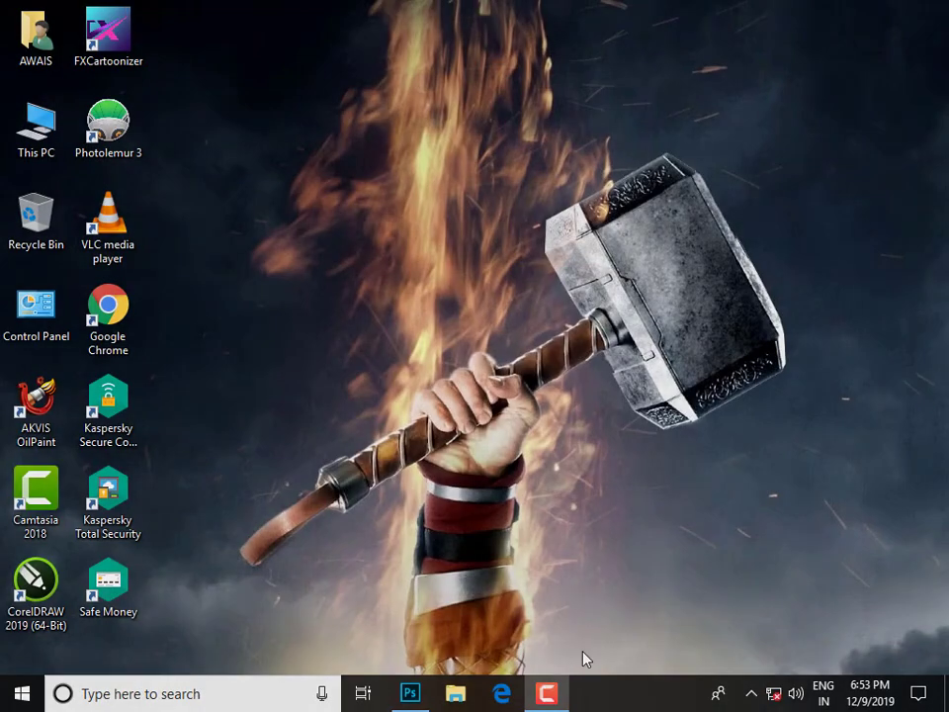
Resize the blank Photoshop document to 1000 × 1000 pixels at 300 pixels per inch.
left_click(417, 698)
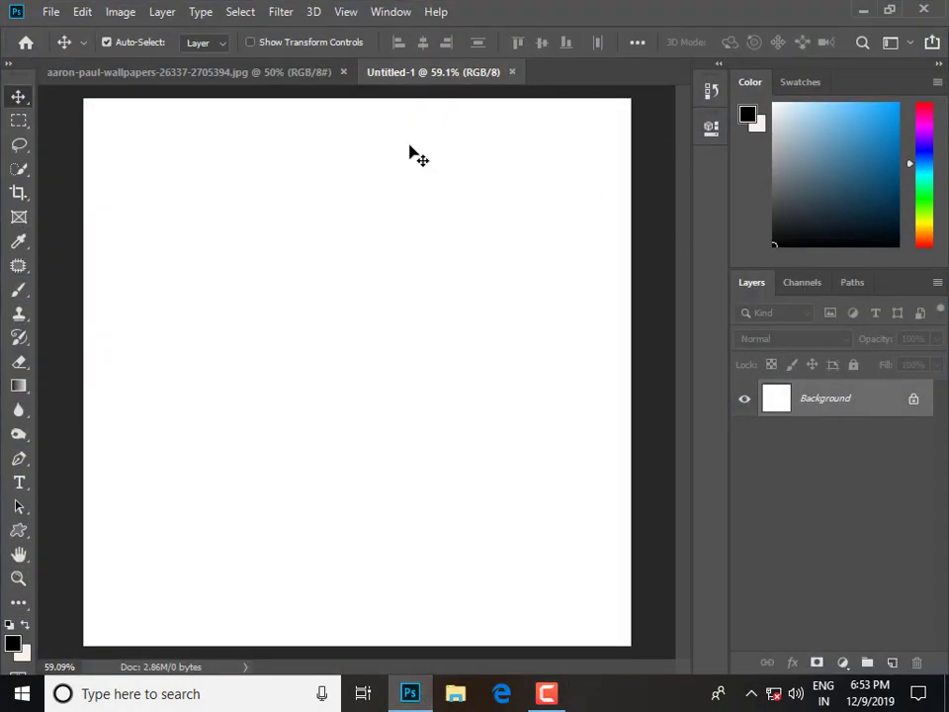
scroll(376, 257, "down", 1)
scroll(367, 277, "up", 1)
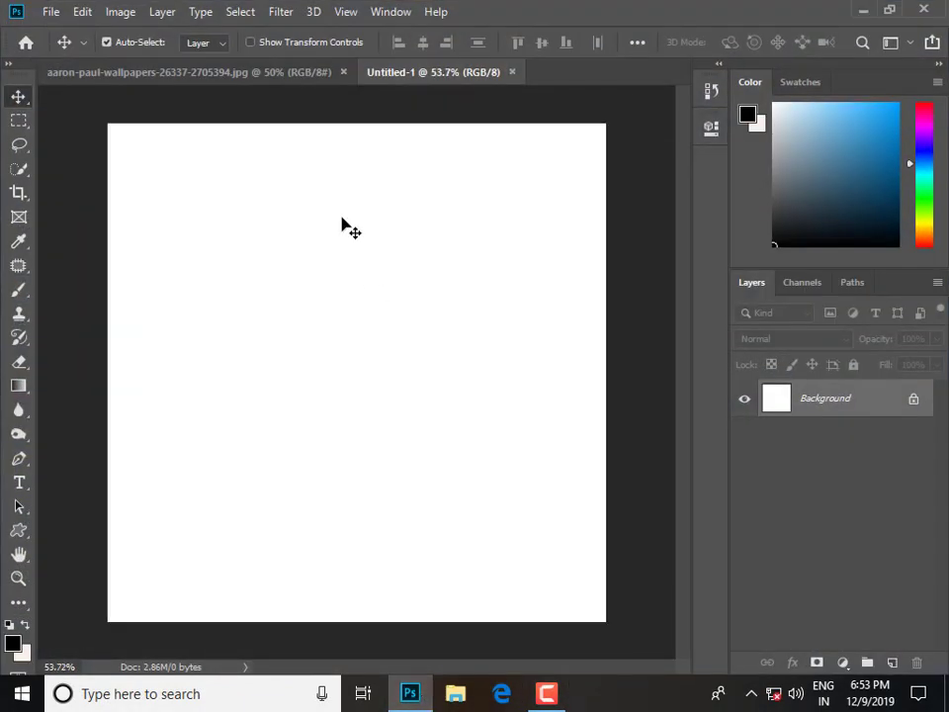
left_click(120, 12)
left_click(150, 151)
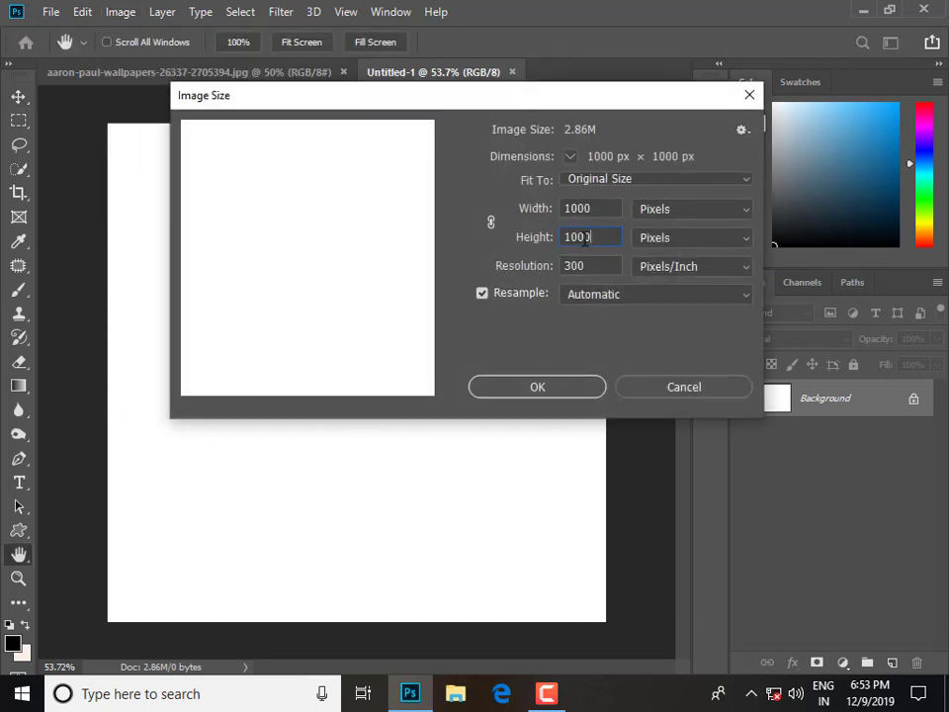
left_click(583, 393)
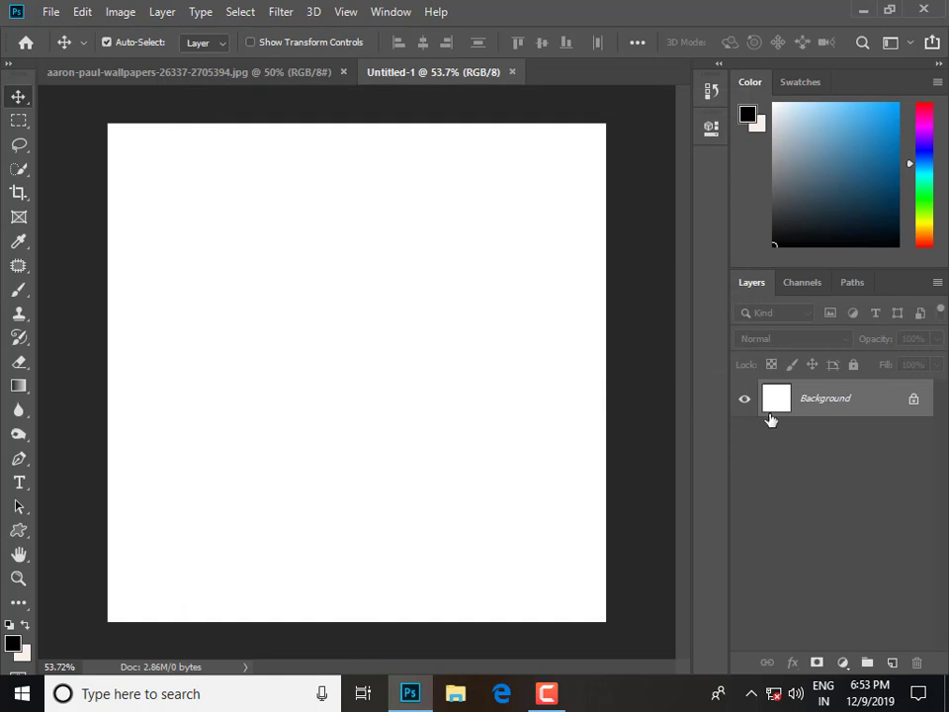
Unlock the portrait's Background layer and drag the portrait into the square Untitled-1 document.
left_click(148, 73)
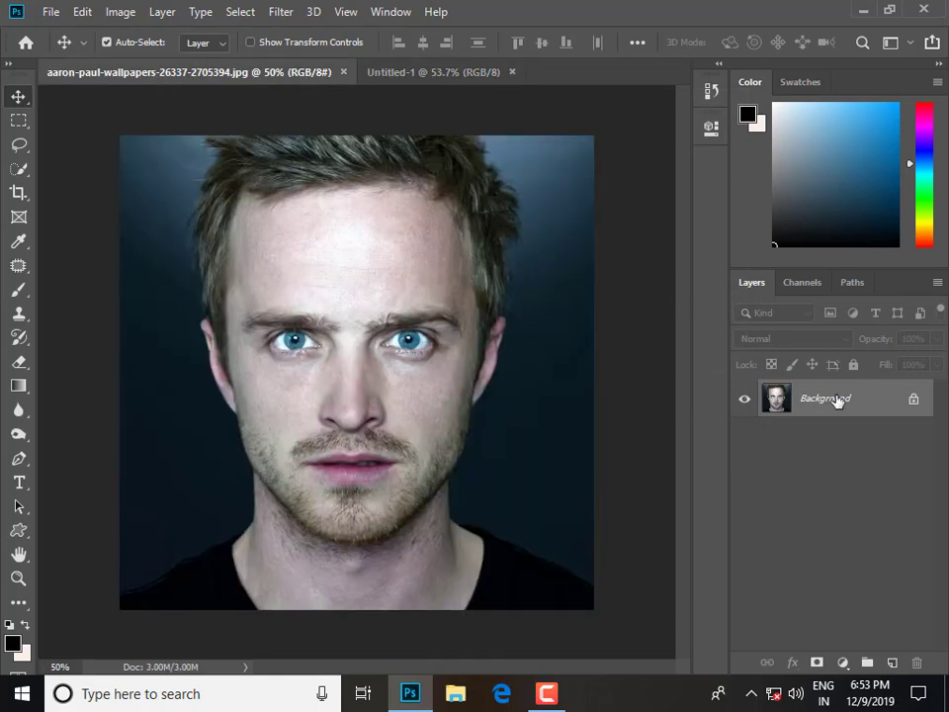
double_click(836, 399)
left_click(626, 195)
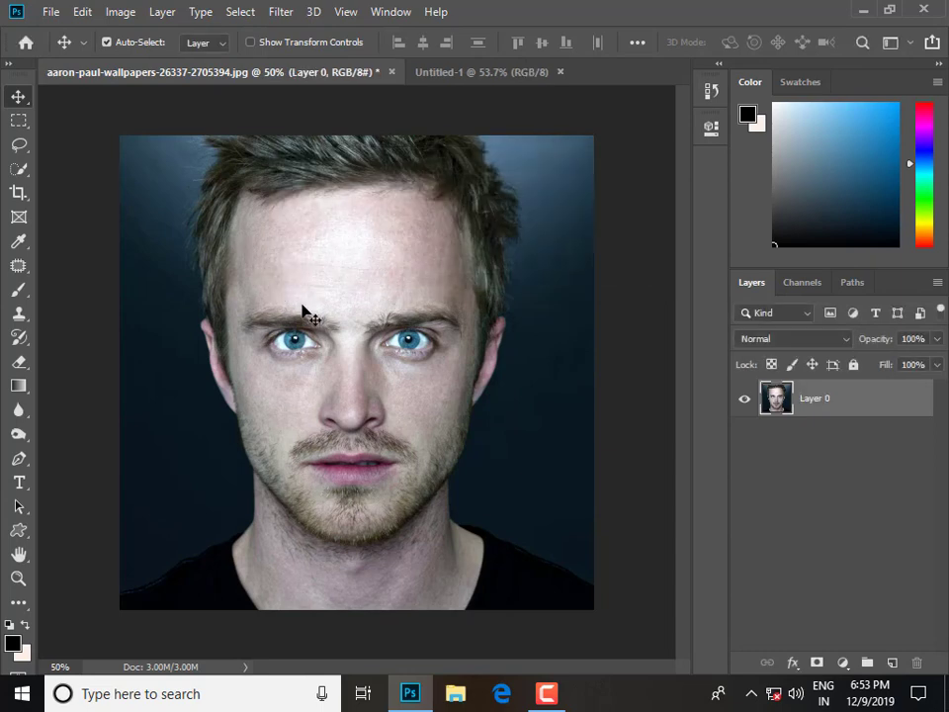
mouse_move(307, 314)
left_mouse_down()
mouse_move(476, 87)
mouse_move(374, 352)
mouse_move(377, 376)
left_mouse_up()
Merge the portrait into the background and duplicate that layer twice with Ctrl+J.
scroll(376, 369, "down", 1)
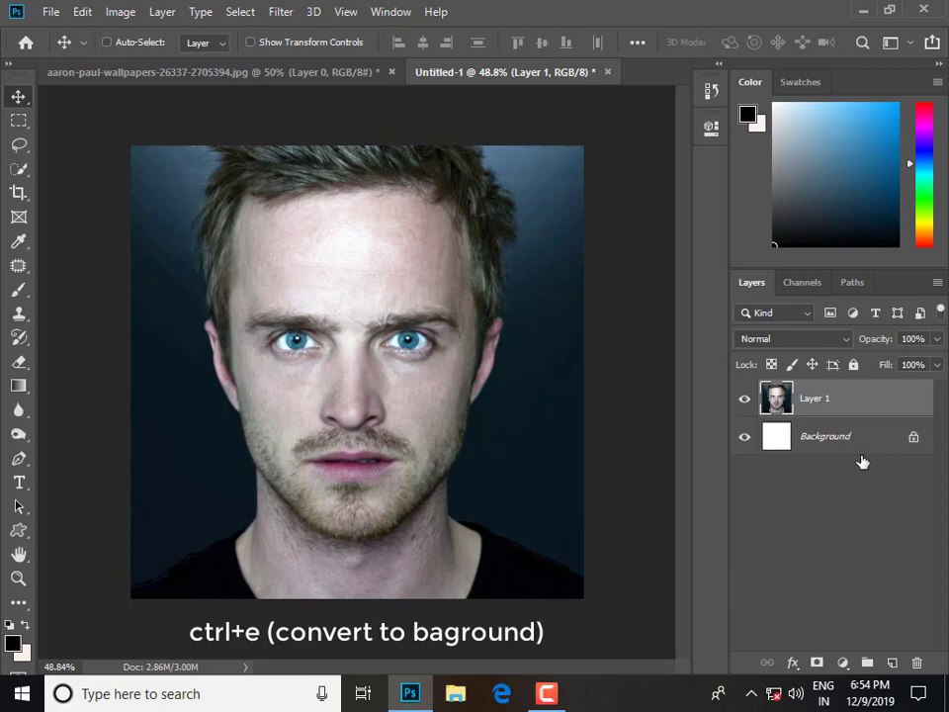
key("ctrl+e")
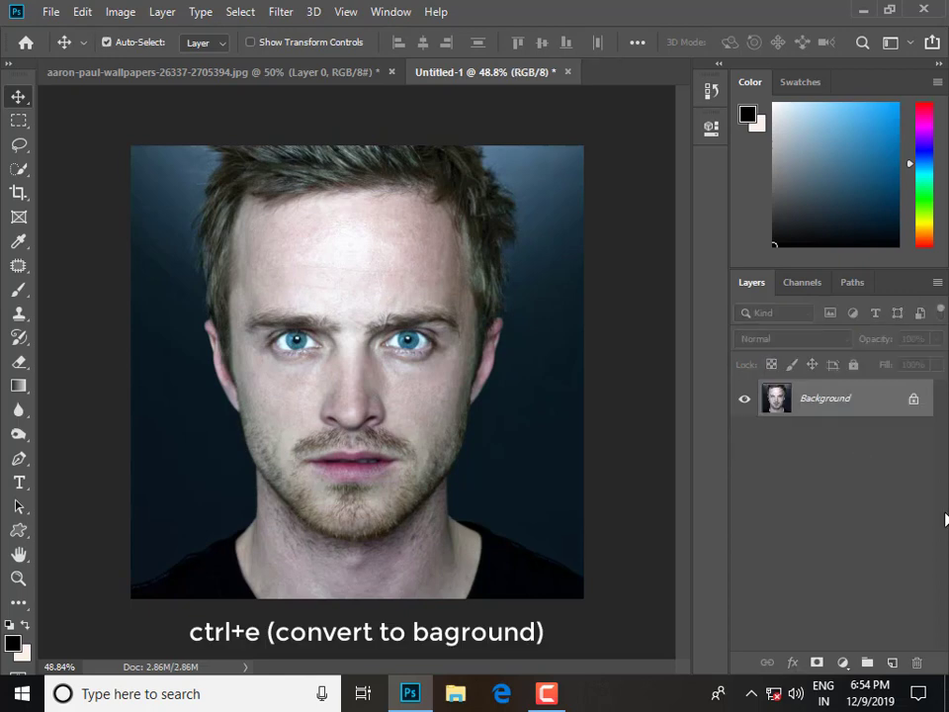
key("ctrl+j")
key("ctrl+j")
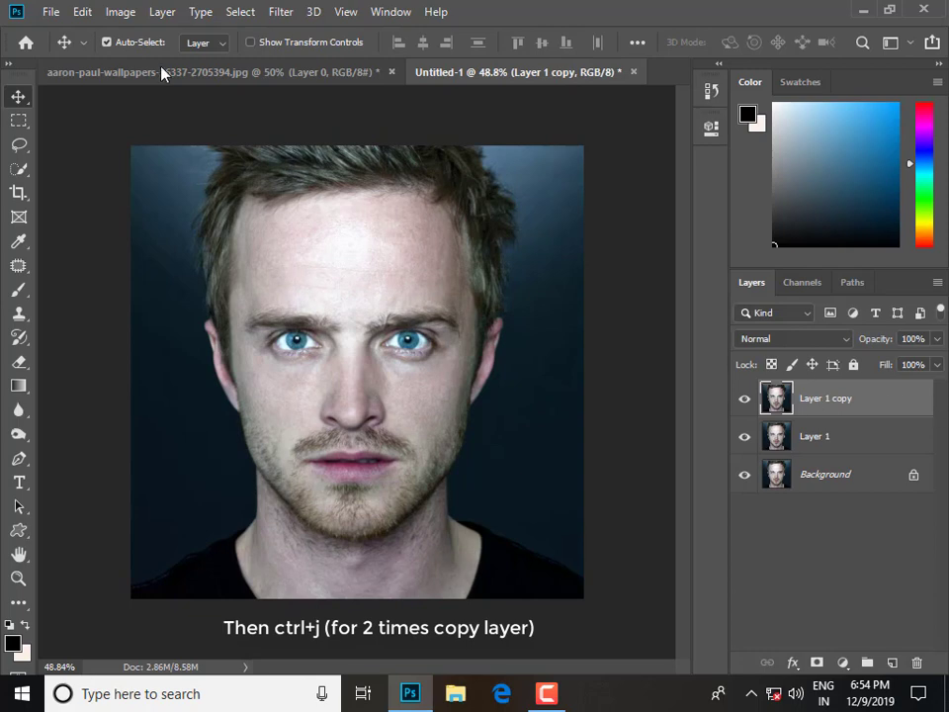
Set the grid preferences to a custom yellow gridline every 217 pixels with 6 subdivisions.
left_click(81, 12)
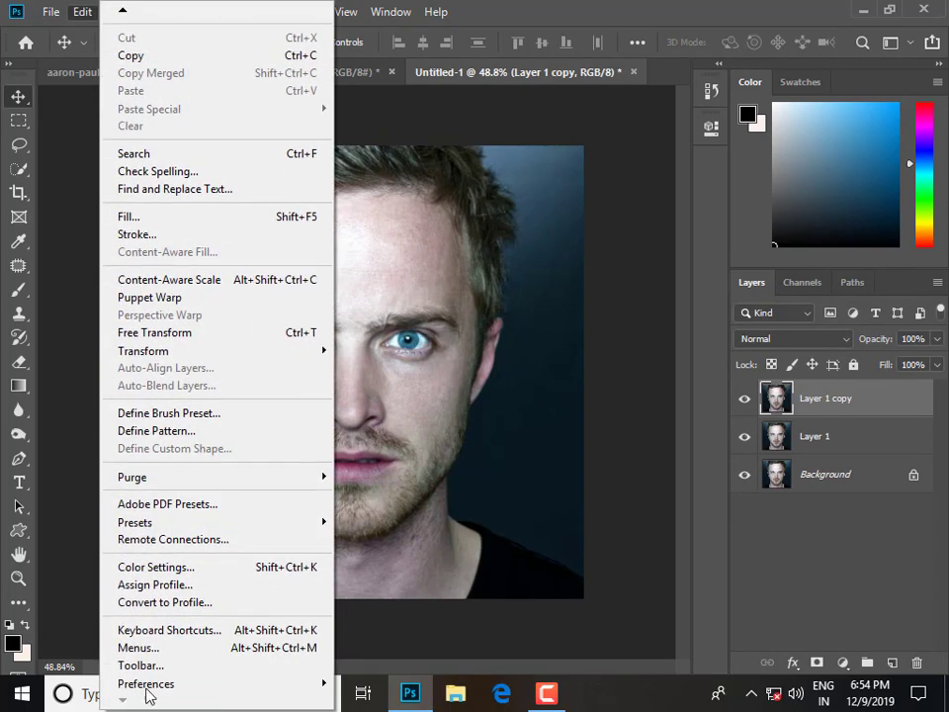
mouse_move(146, 683)
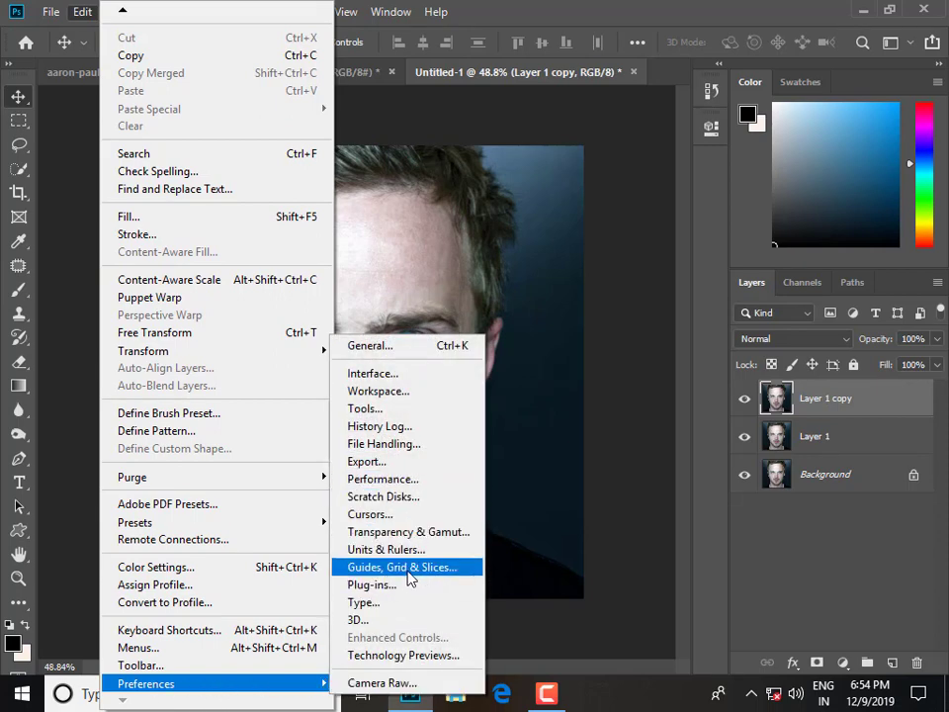
left_click(407, 570)
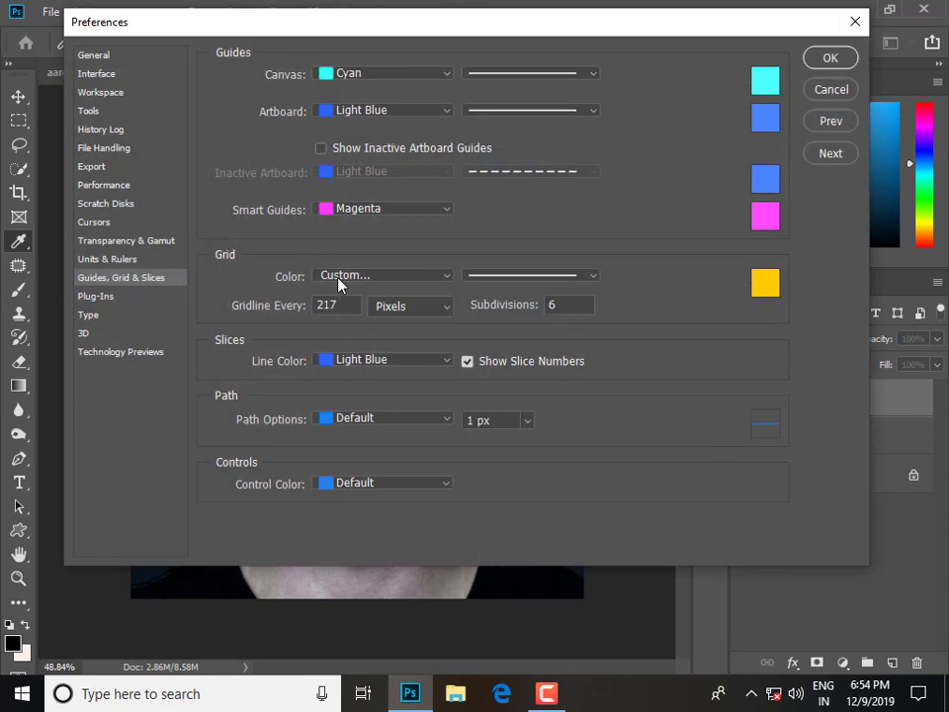
left_click(434, 309)
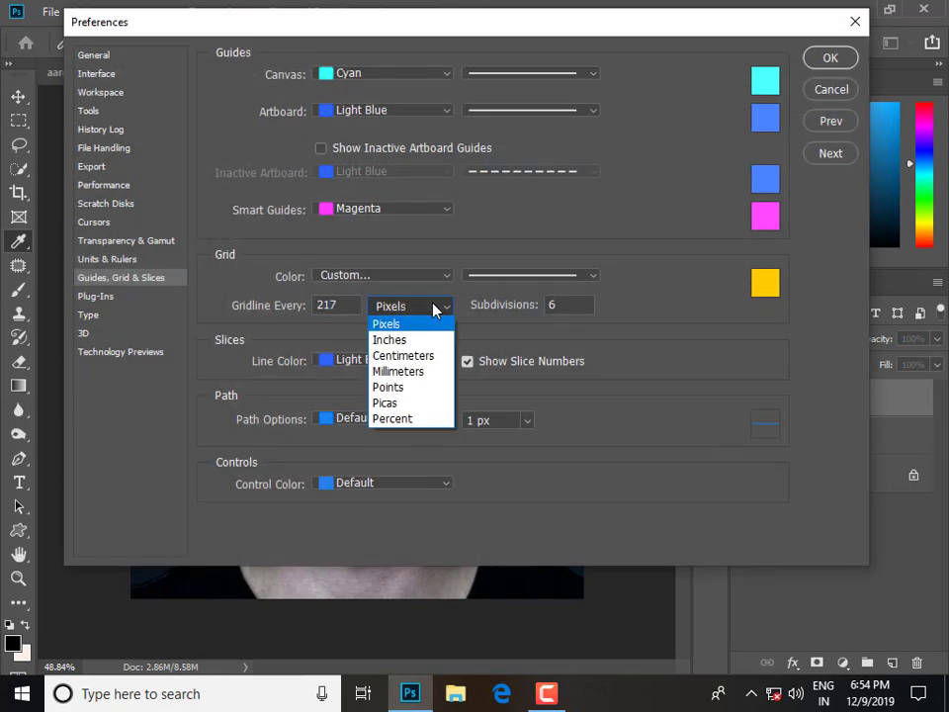
left_click(572, 305)
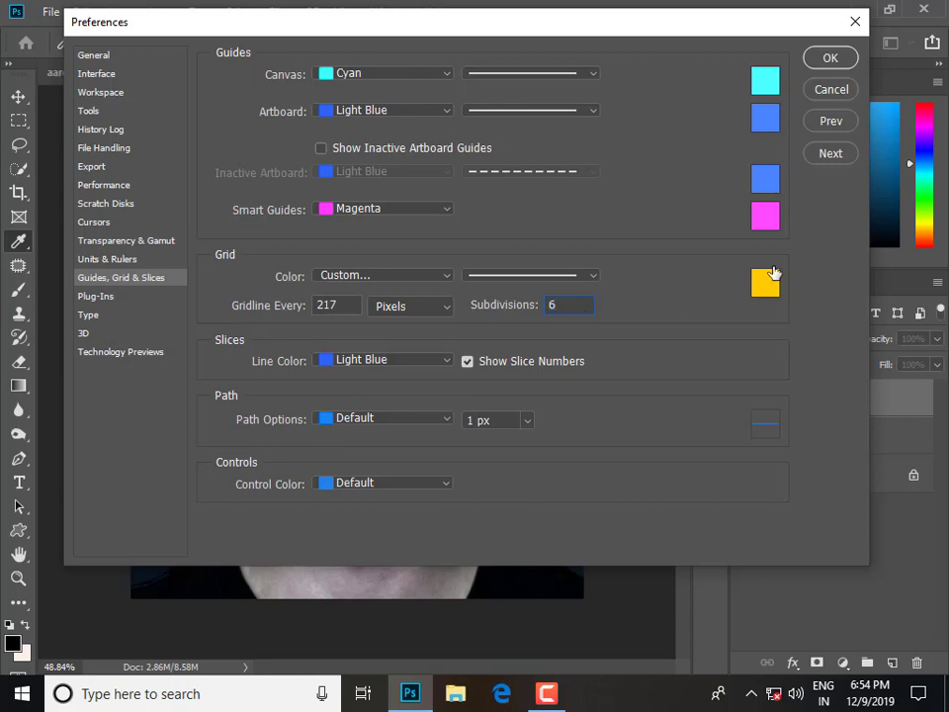
left_click(834, 57)
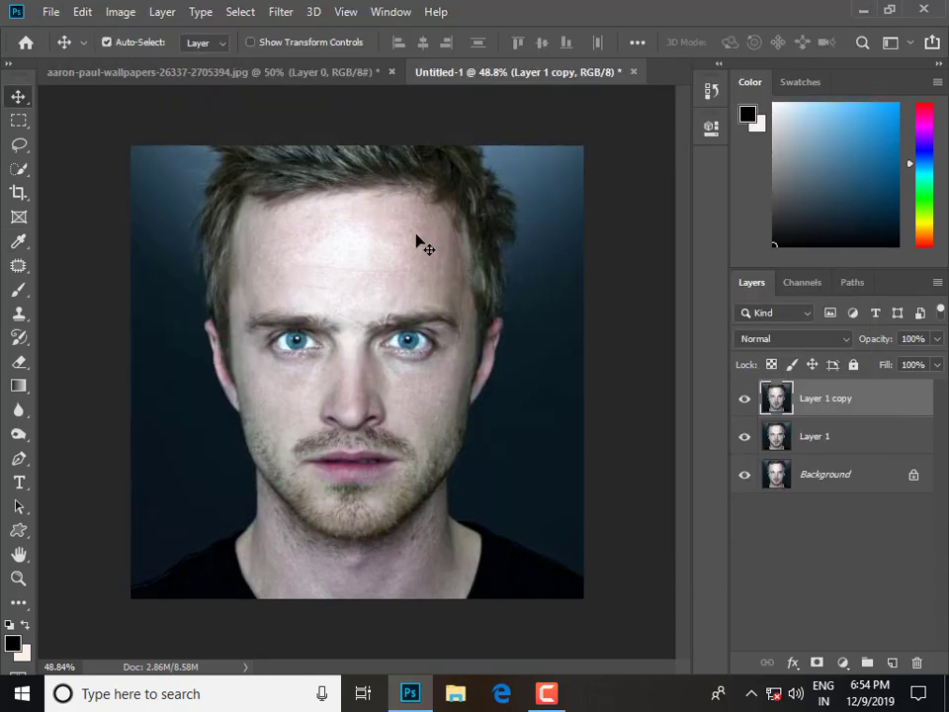
left_click(355, 14)
mouse_move(415, 345)
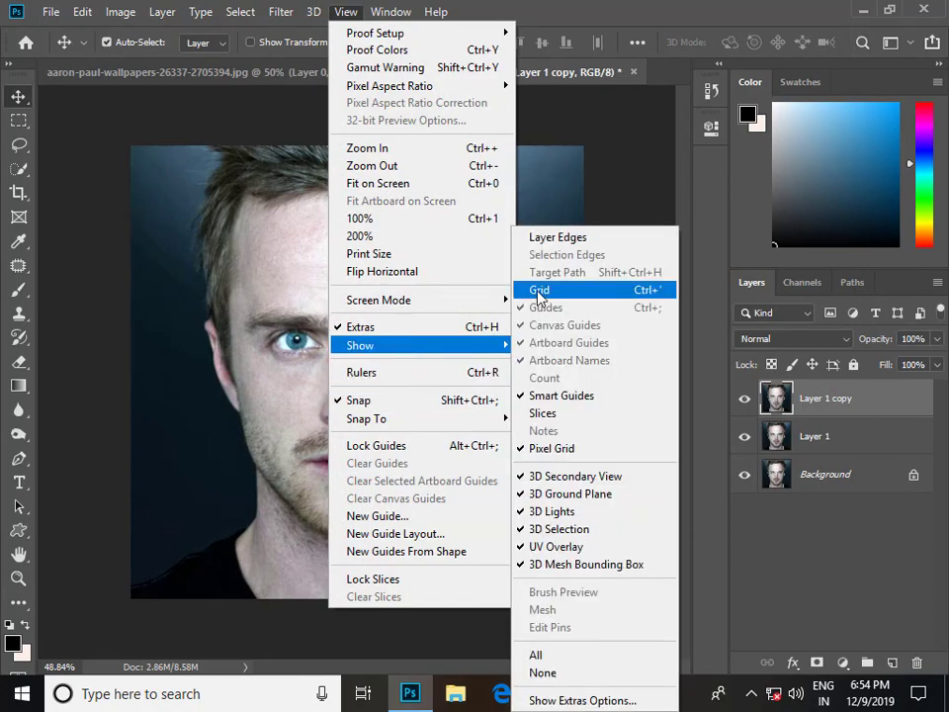
Show the yellow grid over the portrait.
left_click(540, 289)
scroll(299, 275, "up", 4)
scroll(115, 161, "down", 3)
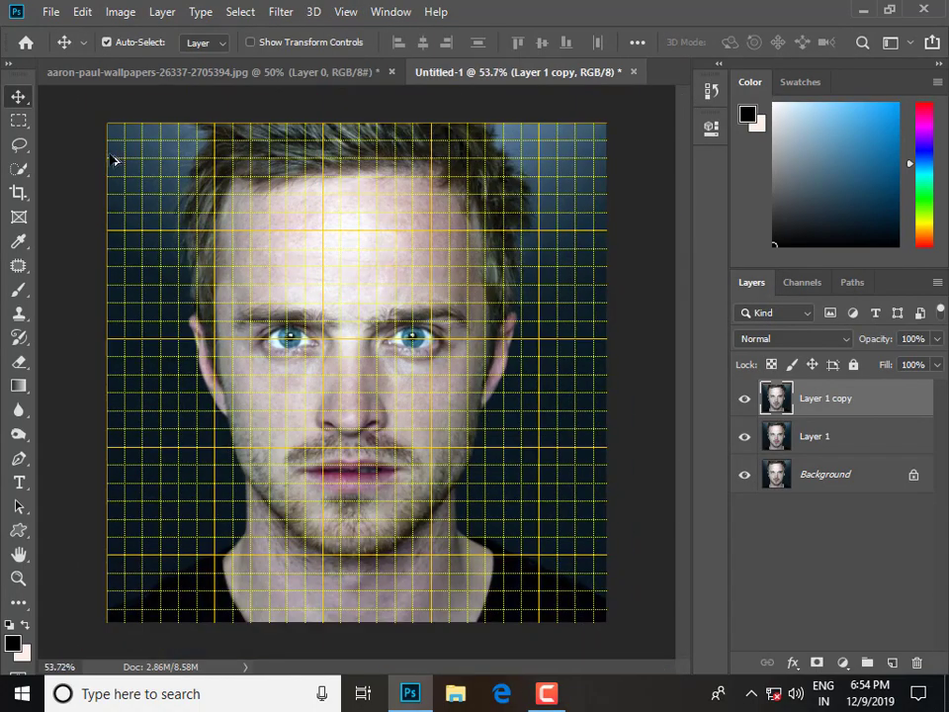
scroll(263, 311, "up", 7)
scroll(116, 102, "down", 3)
scroll(115, 102, "up", 1)
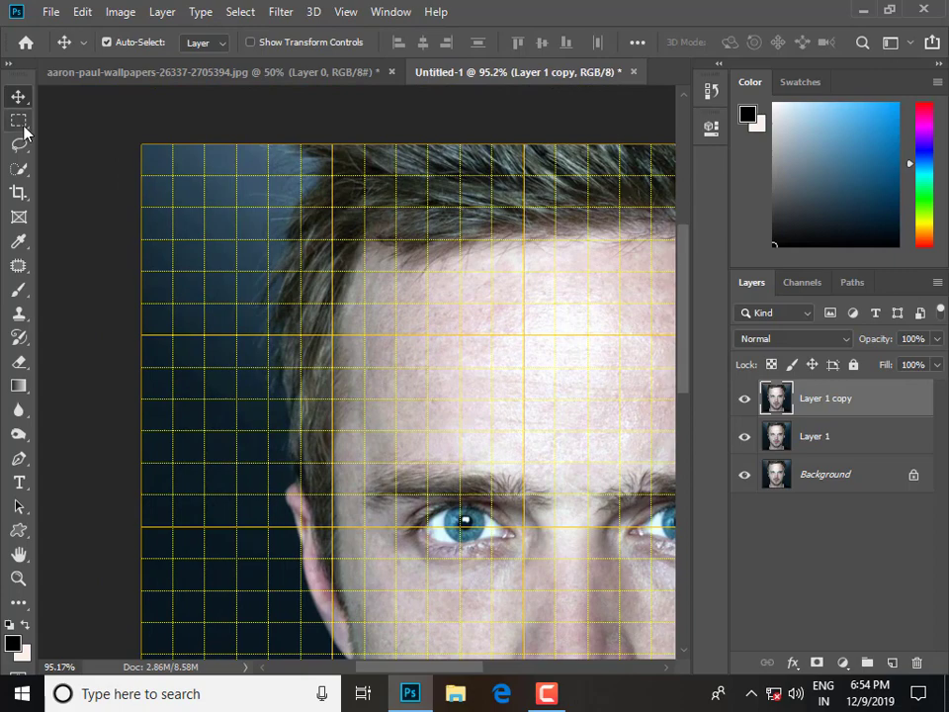
Marquee a full-height vertical strip along the portrait's left edge.
left_click(22, 124)
mouse_move(149, 146)
left_mouse_down()
mouse_move(214, 585)
mouse_move(231, 365)
mouse_move(291, 490)
left_mouse_up()
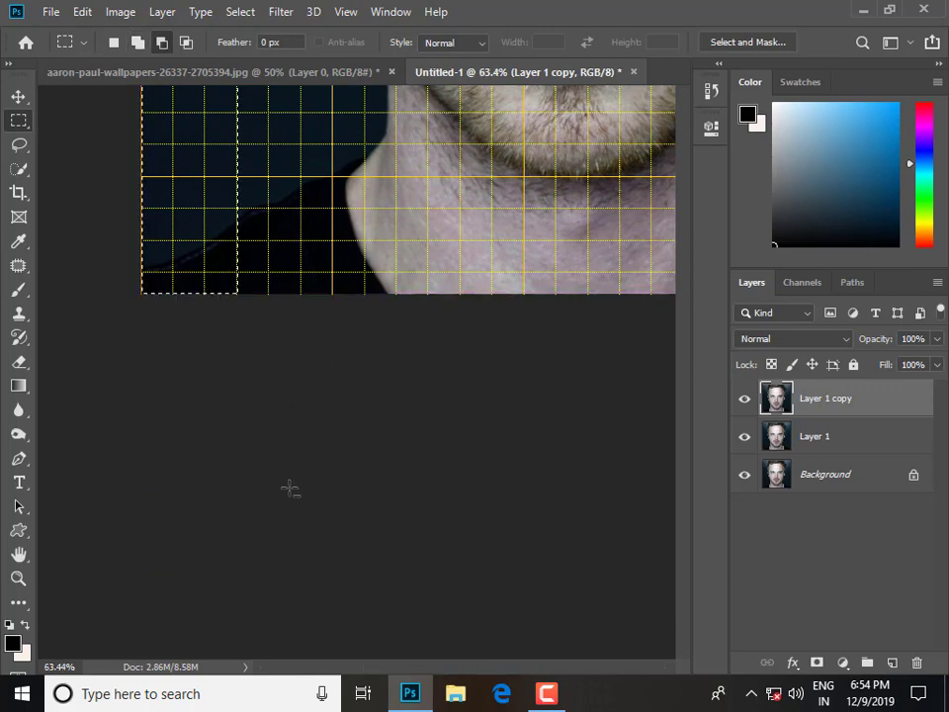
scroll(291, 490, "down", 3)
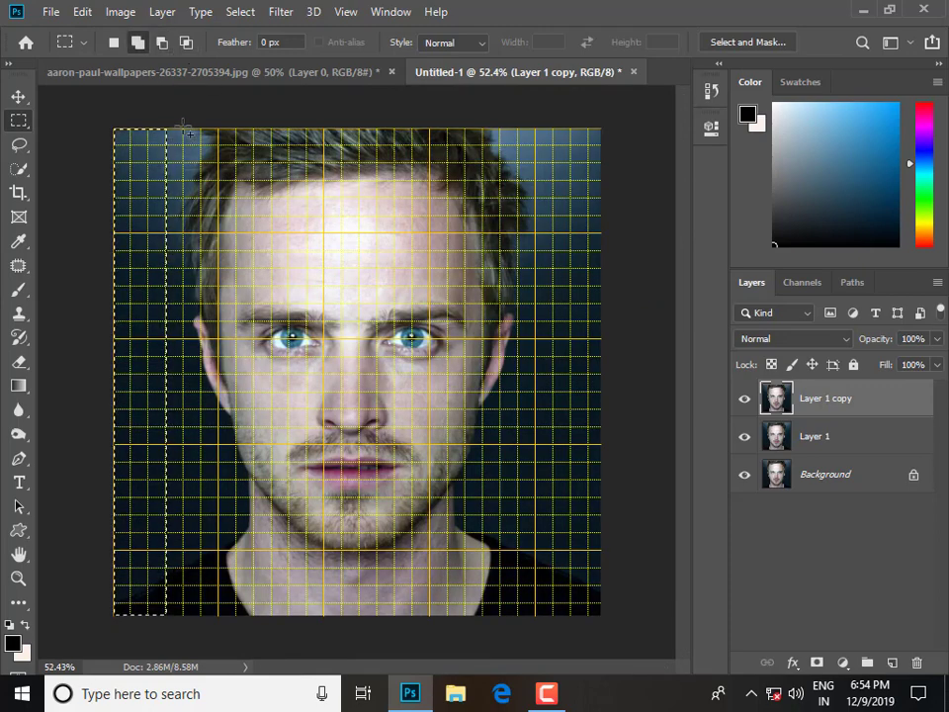
Add six more full-height vertical strips across the grid and mask the top portrait copy with them.
mouse_move(184, 129)
left_mouse_down()
mouse_move(236, 414)
mouse_move(230, 555)
mouse_move(239, 622)
left_mouse_up()
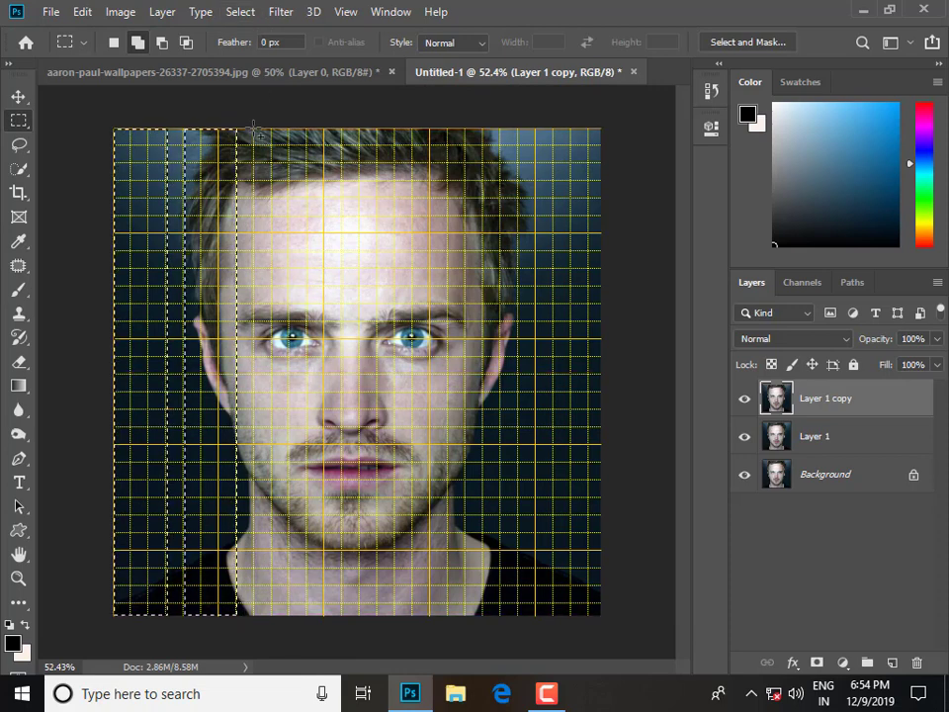
mouse_move(255, 130)
left_mouse_down()
mouse_move(310, 201)
mouse_move(291, 388)
mouse_move(307, 623)
left_mouse_up()
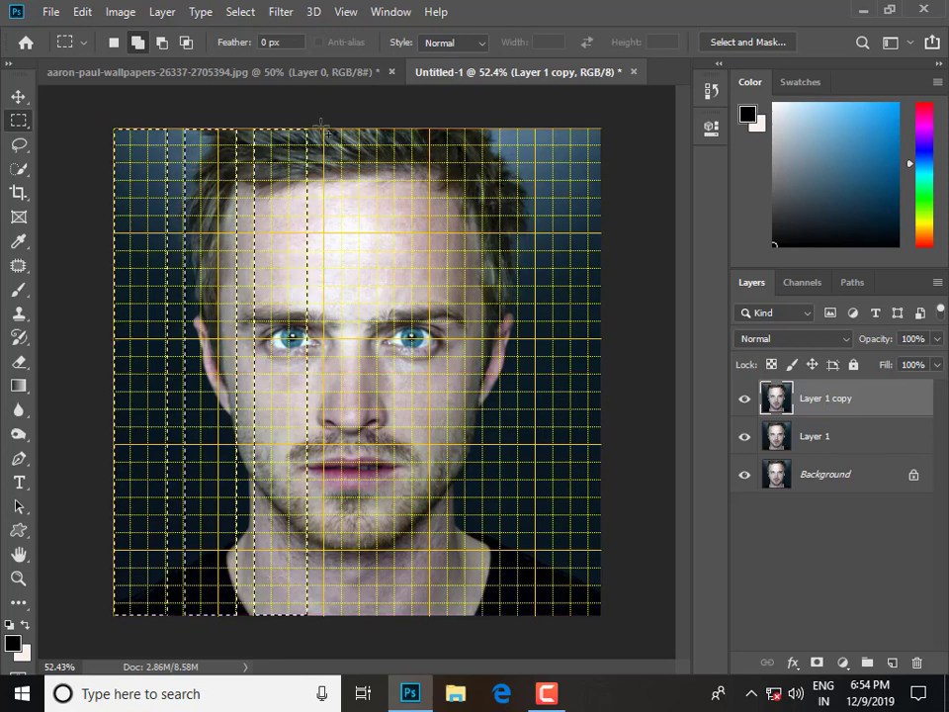
mouse_move(326, 126)
left_mouse_down()
mouse_move(386, 641)
mouse_move(378, 638)
left_mouse_up()
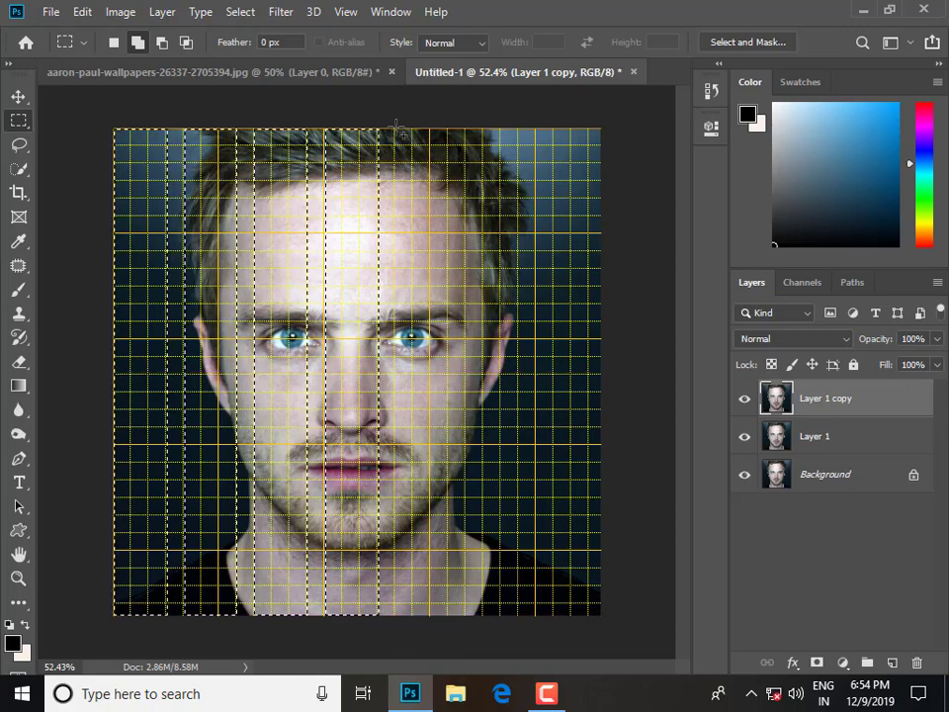
mouse_move(418, 159)
left_mouse_down()
mouse_move(428, 176)
mouse_move(448, 638)
left_mouse_up()
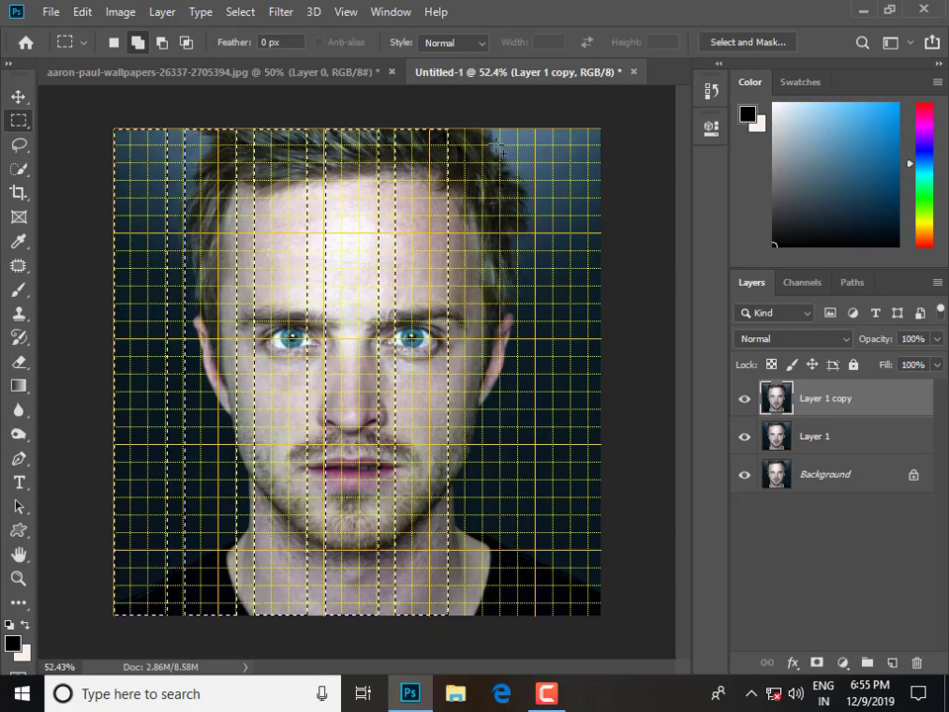
left_click_drag(469, 128, 522, 640)
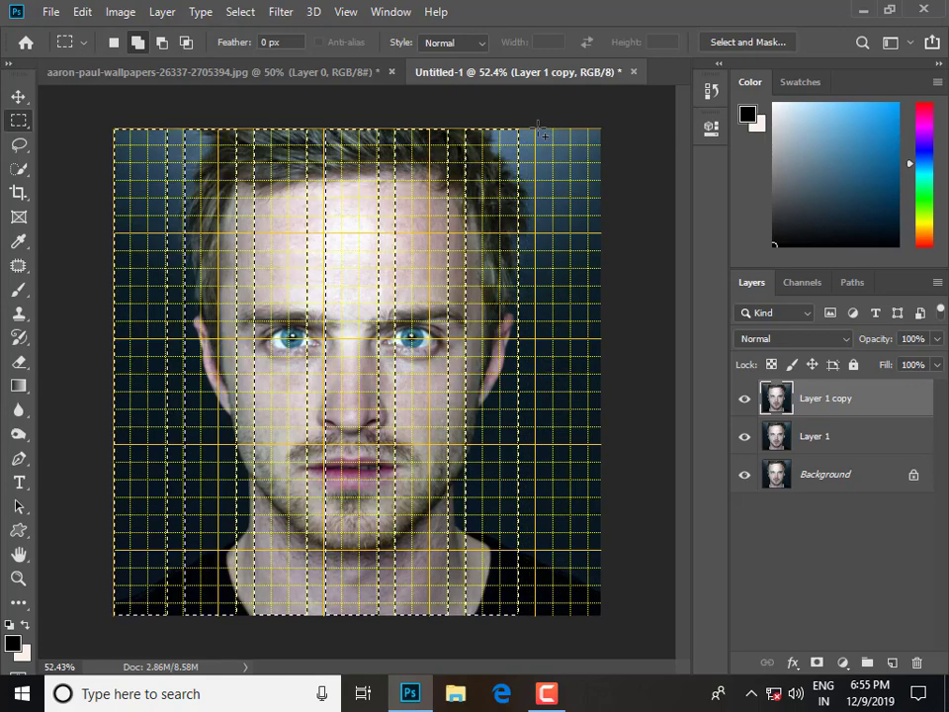
mouse_move(535, 129)
left_mouse_down()
mouse_move(583, 145)
mouse_move(590, 415)
mouse_move(572, 629)
mouse_move(589, 638)
left_mouse_up()
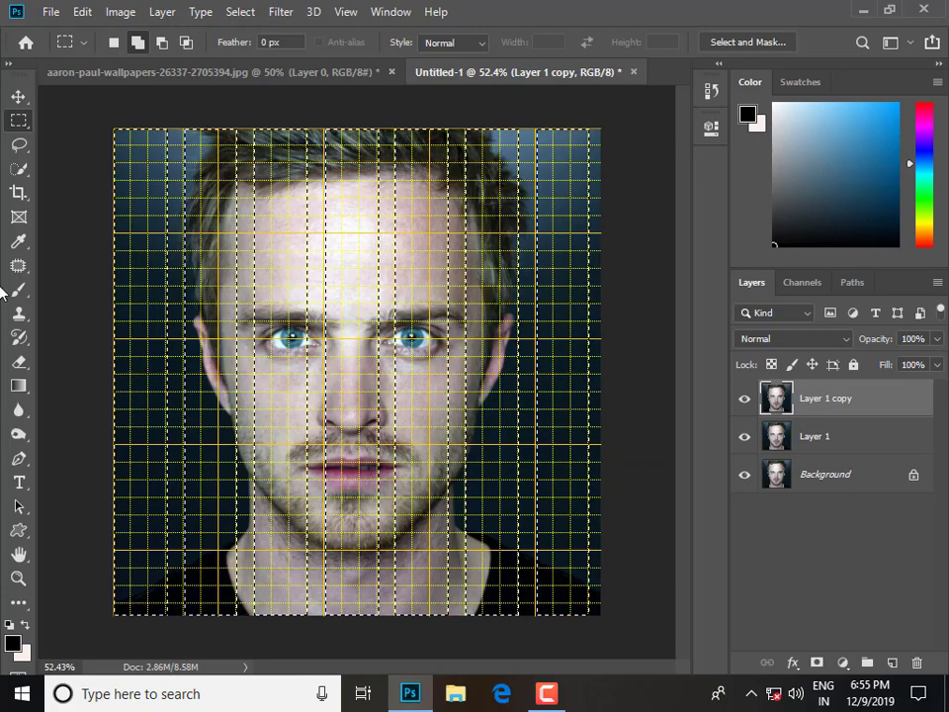
left_click(817, 662)
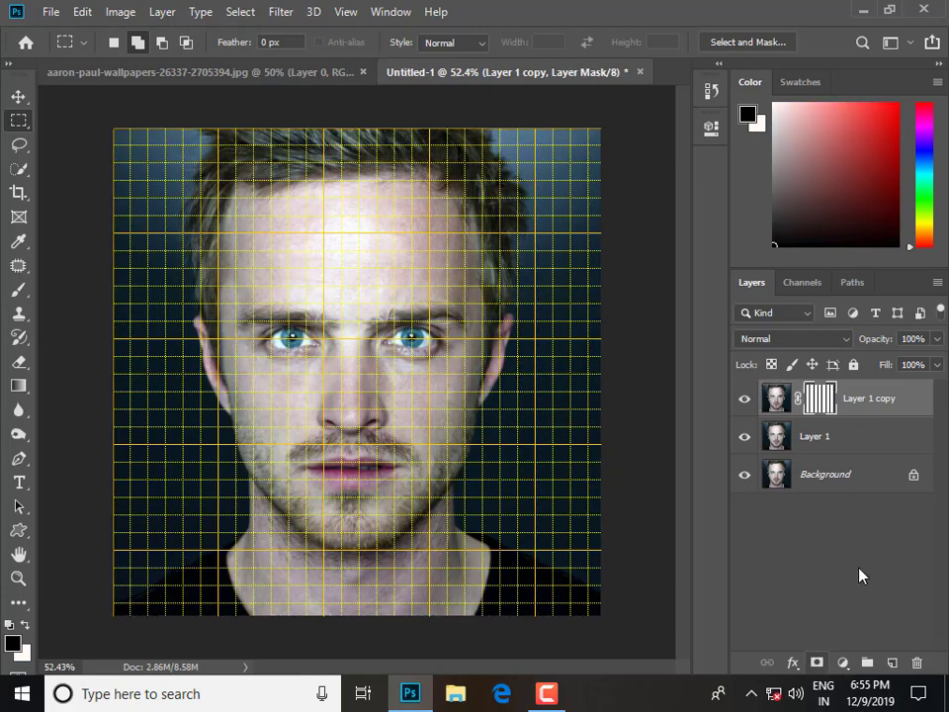
On Layer 1, marquee the first full-width horizontal bands, undoing two misplaced lower bands.
left_click(837, 441)
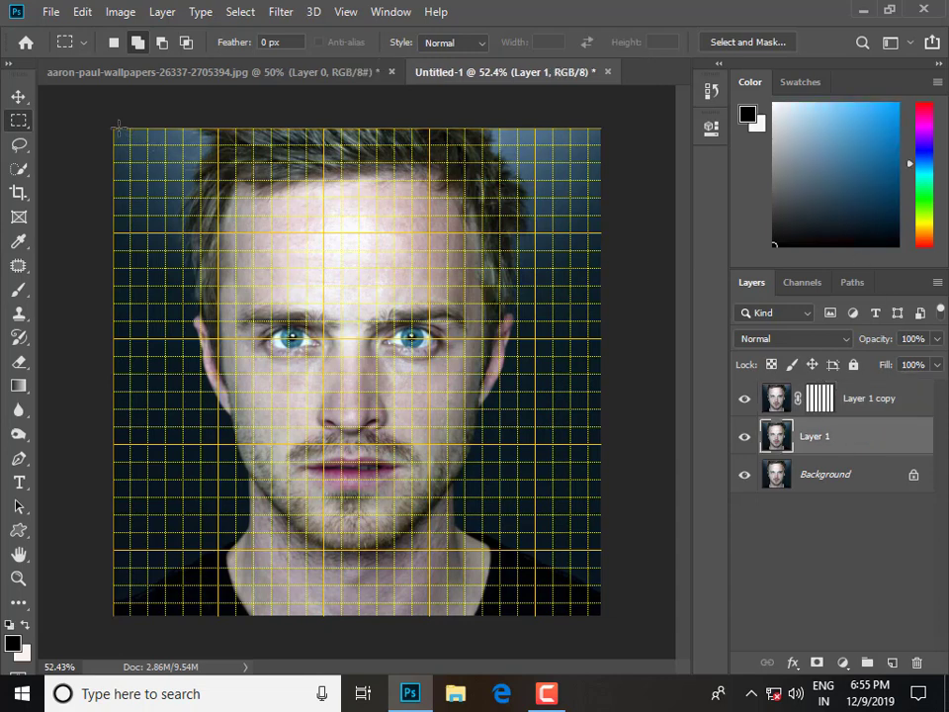
left_click_drag(112, 127, 612, 177)
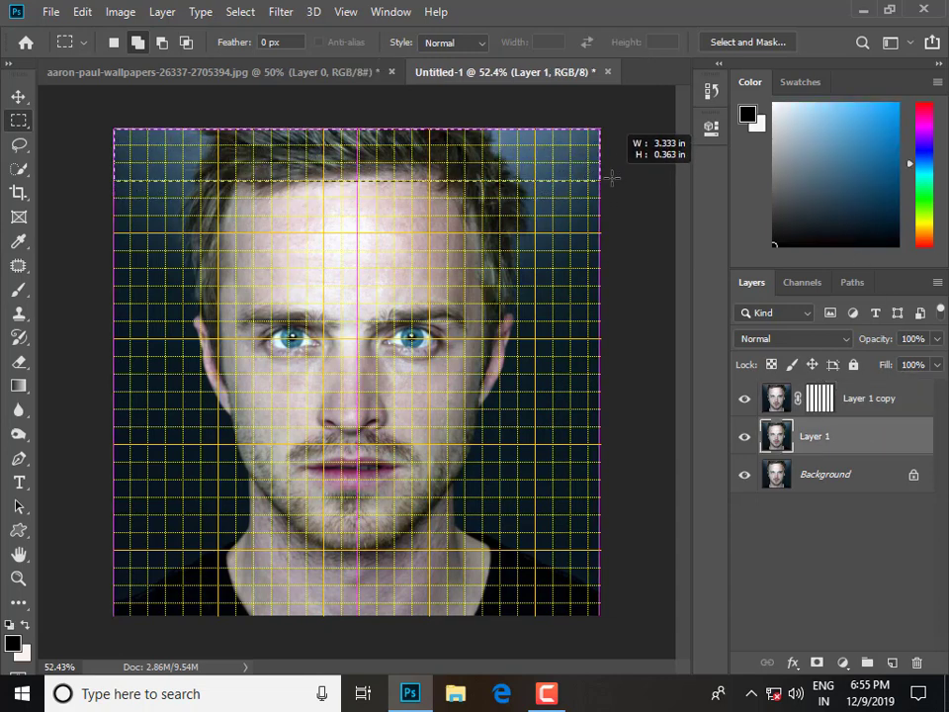
left_click_drag(613, 177, 612, 177)
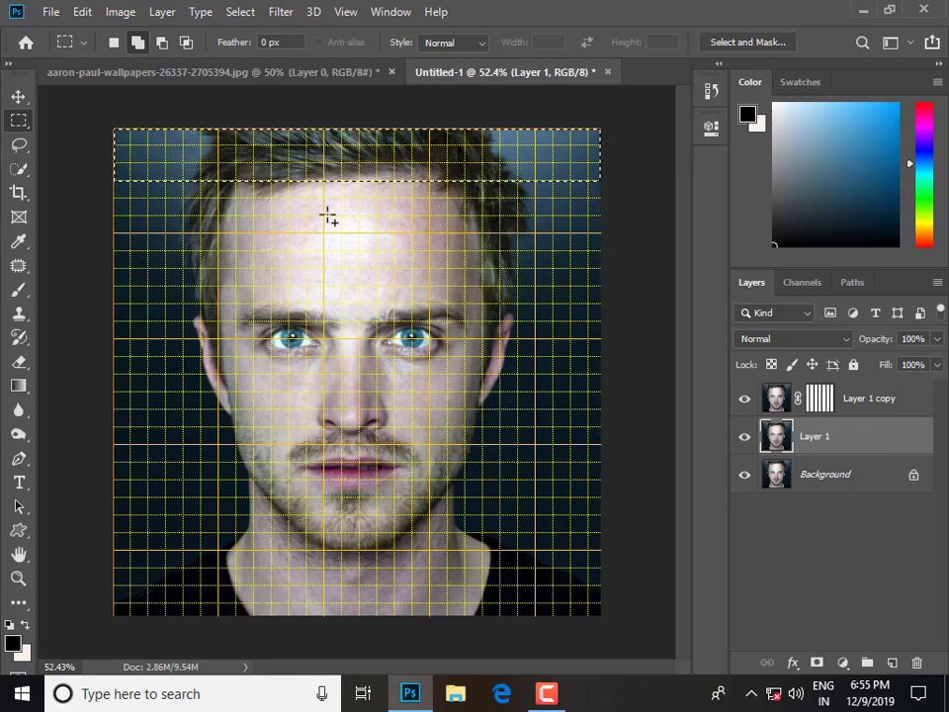
left_click_drag(113, 198, 611, 250)
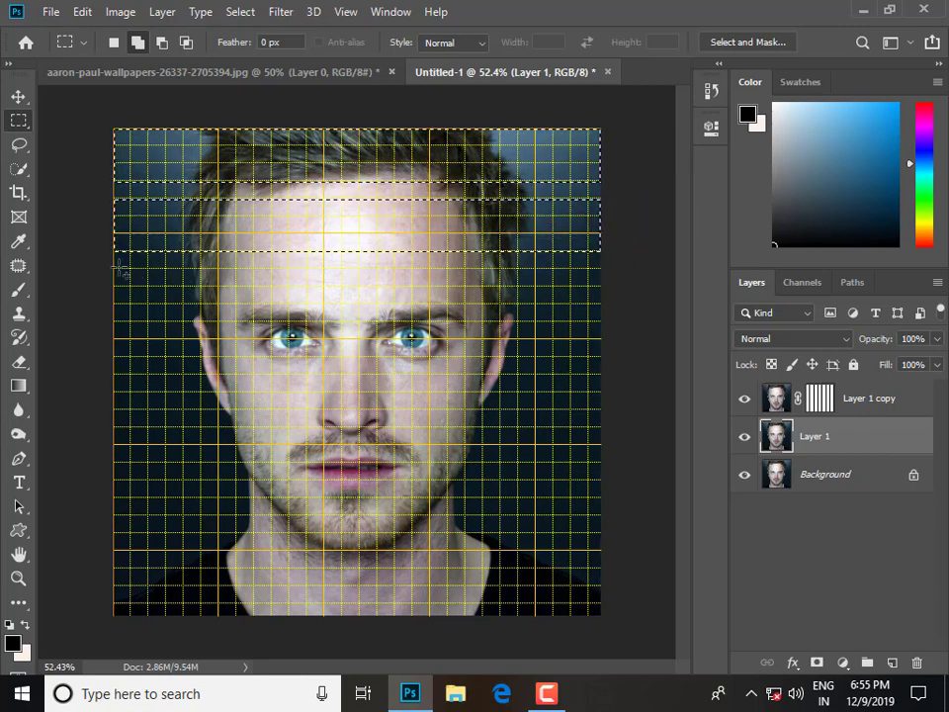
mouse_move(113, 268)
left_mouse_down()
mouse_move(516, 339)
mouse_move(618, 338)
left_mouse_up()
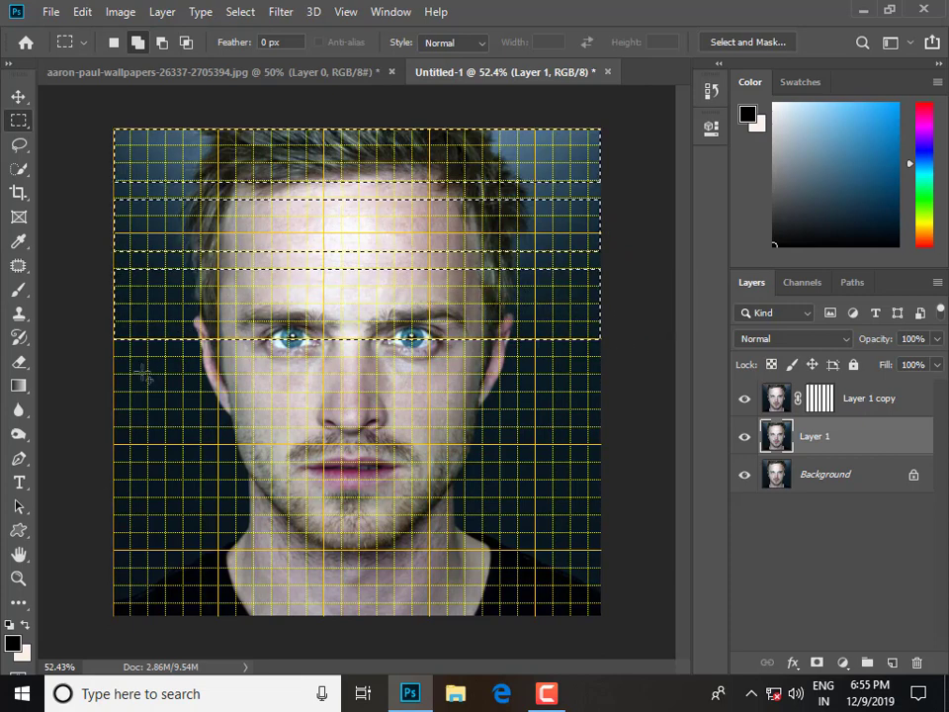
mouse_move(112, 357)
left_mouse_down()
mouse_move(487, 420)
mouse_move(609, 409)
left_mouse_up()
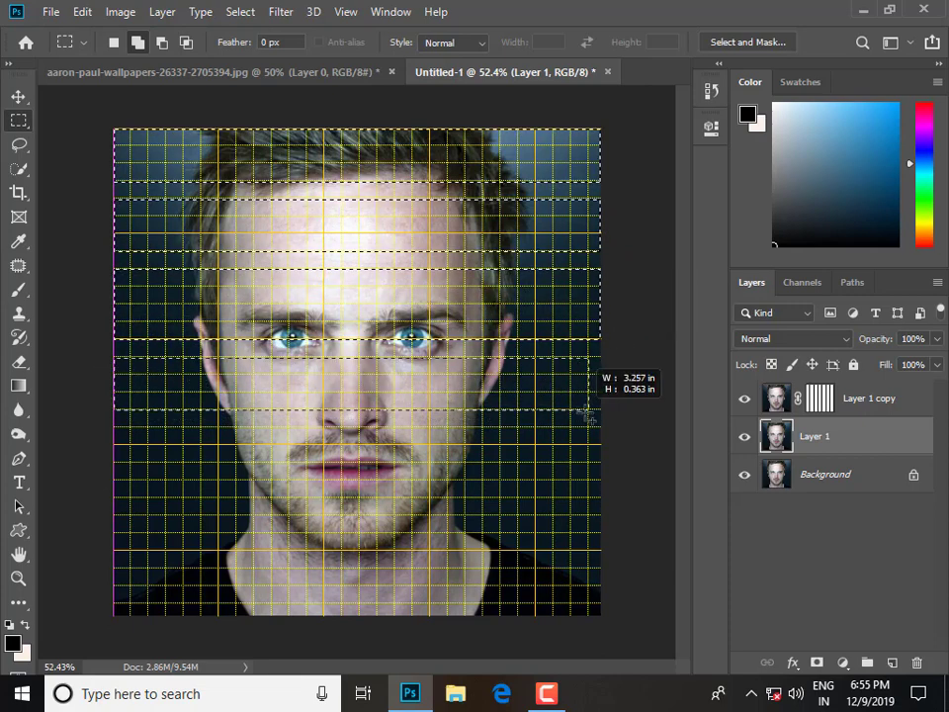
key("ctrl+z")
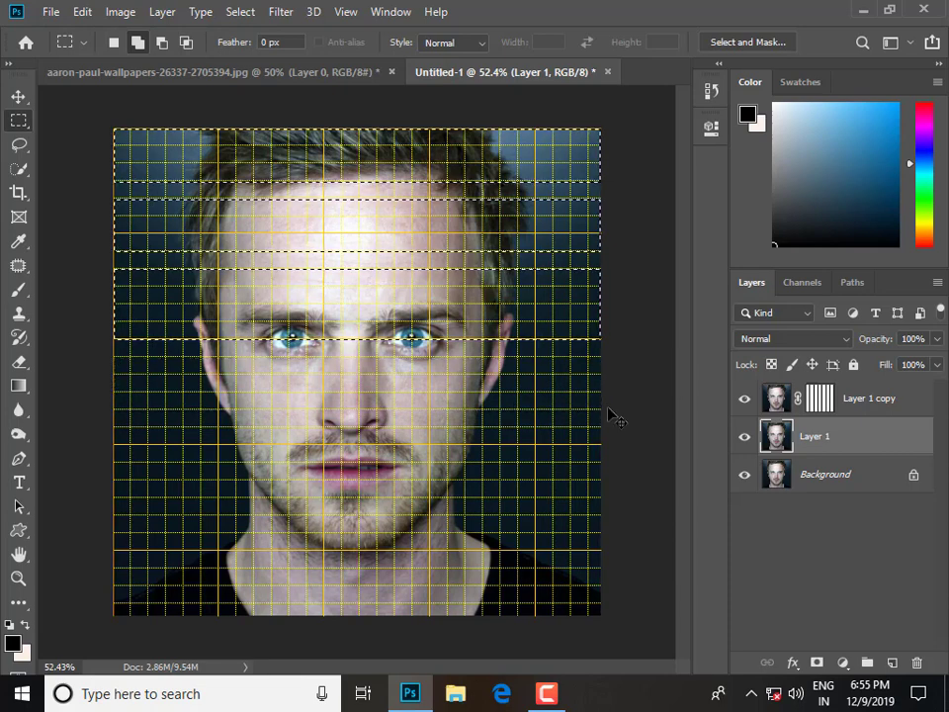
key("ctrl+z")
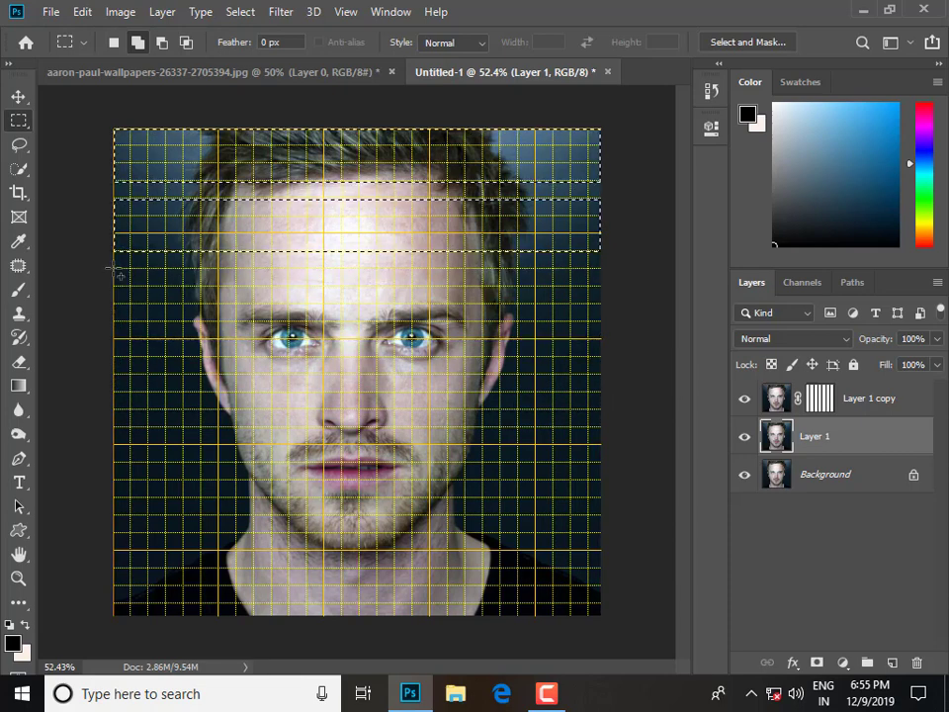
Add five more grid-aligned horizontal bands down to the bottom and mask Layer 1 with them.
left_click_drag(114, 269, 610, 321)
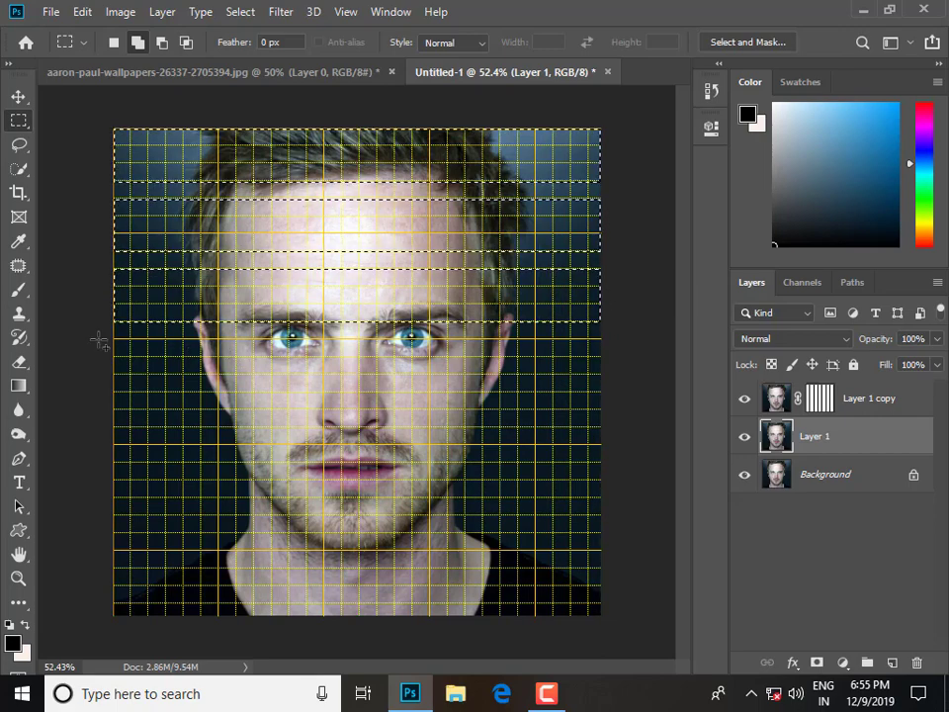
left_click_drag(110, 339, 629, 395)
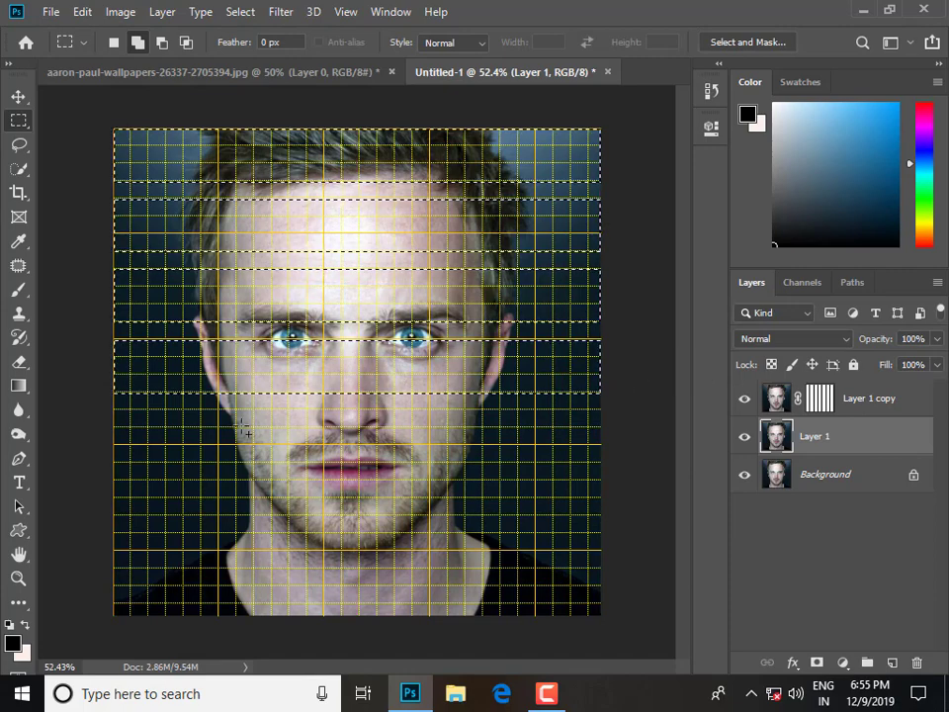
mouse_move(115, 409)
left_mouse_down()
mouse_move(227, 436)
mouse_move(623, 461)
left_mouse_up()
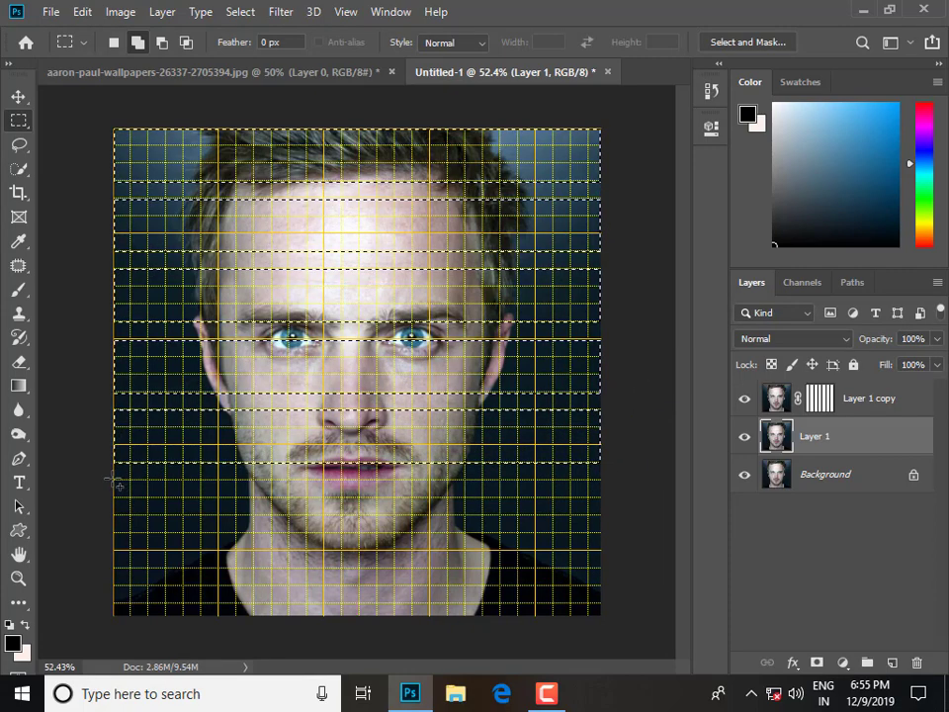
left_click_drag(115, 479, 610, 527)
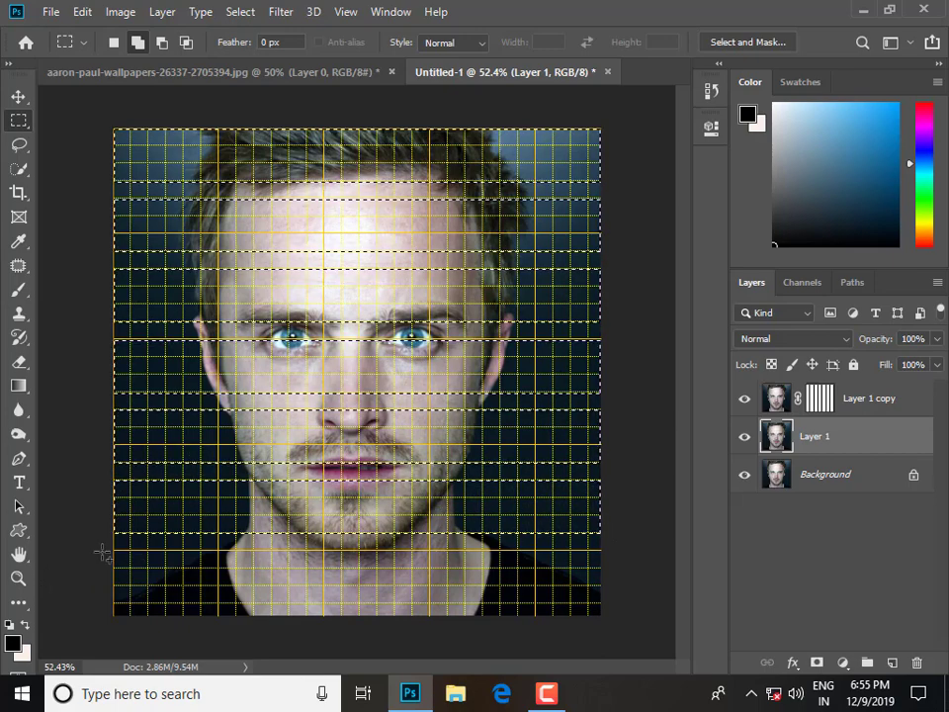
left_click_drag(114, 551, 633, 607)
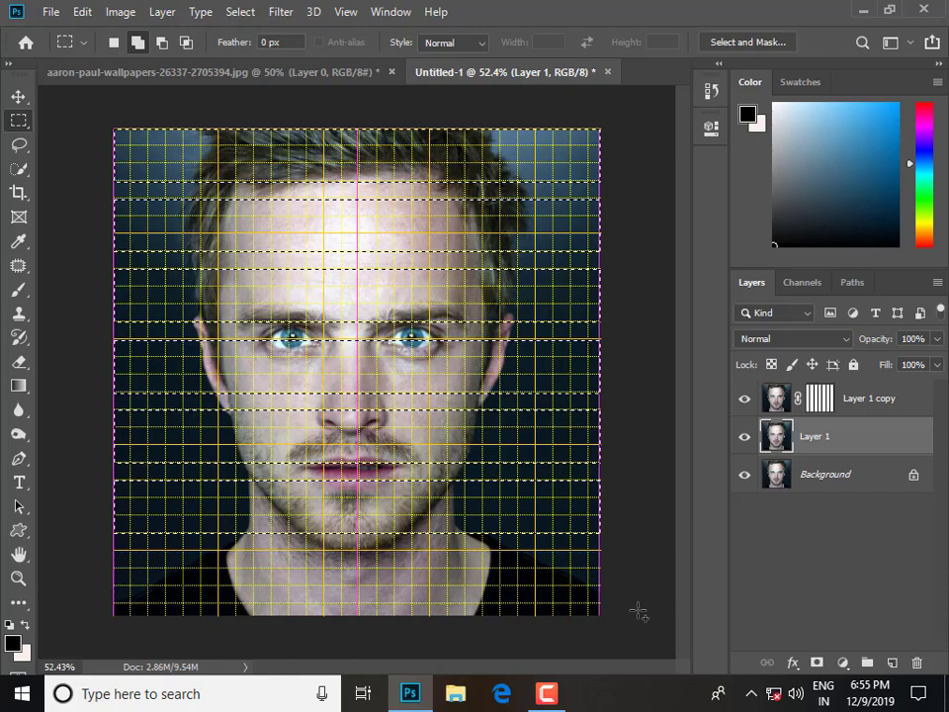
left_click(816, 662)
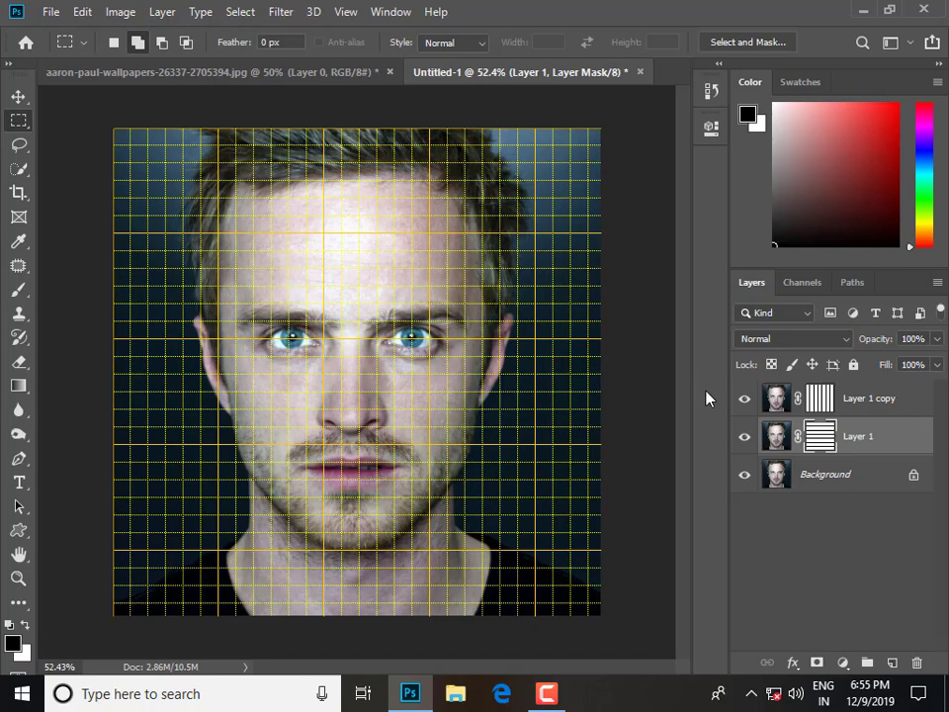
Hide the grid and select the squares where the horizontal and vertical strip masks intersect.
key("ctrl+apostrophe")
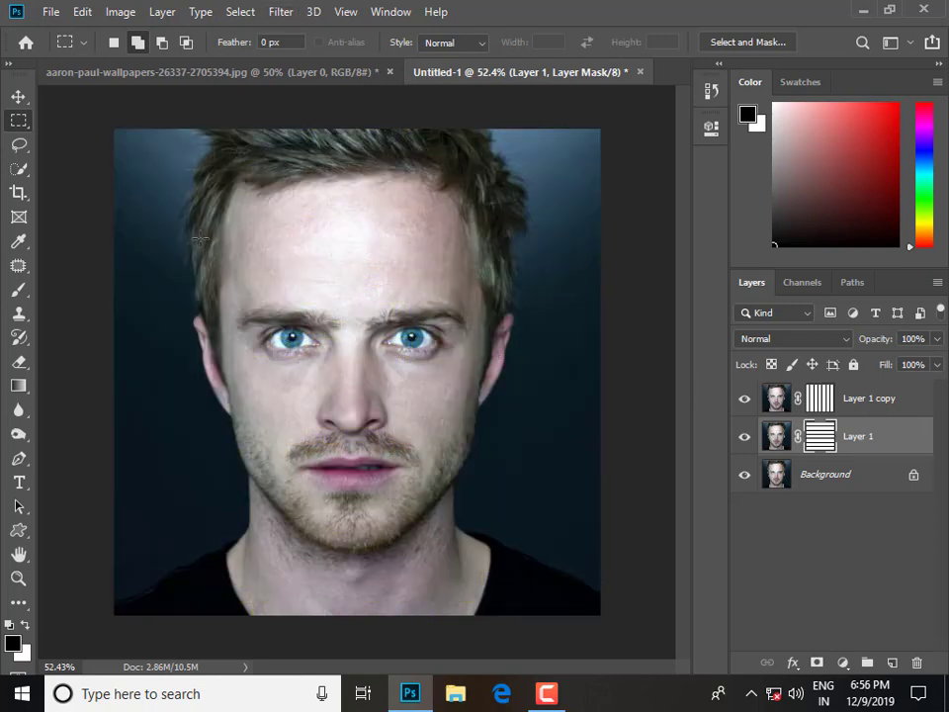
left_click(819, 402)
left_click(821, 438)
left_click(819, 441, "ctrl")
left_click(823, 403, "ctrl+alt+shift")
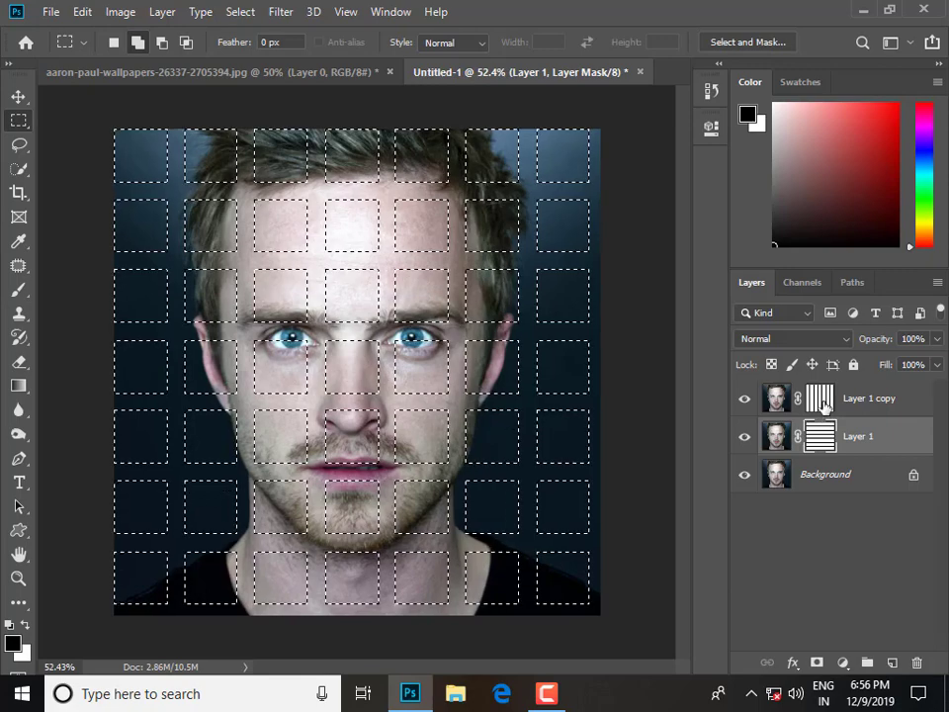
Fill the Background layer with black under the hidden square selection.
key("ctrl+plus")
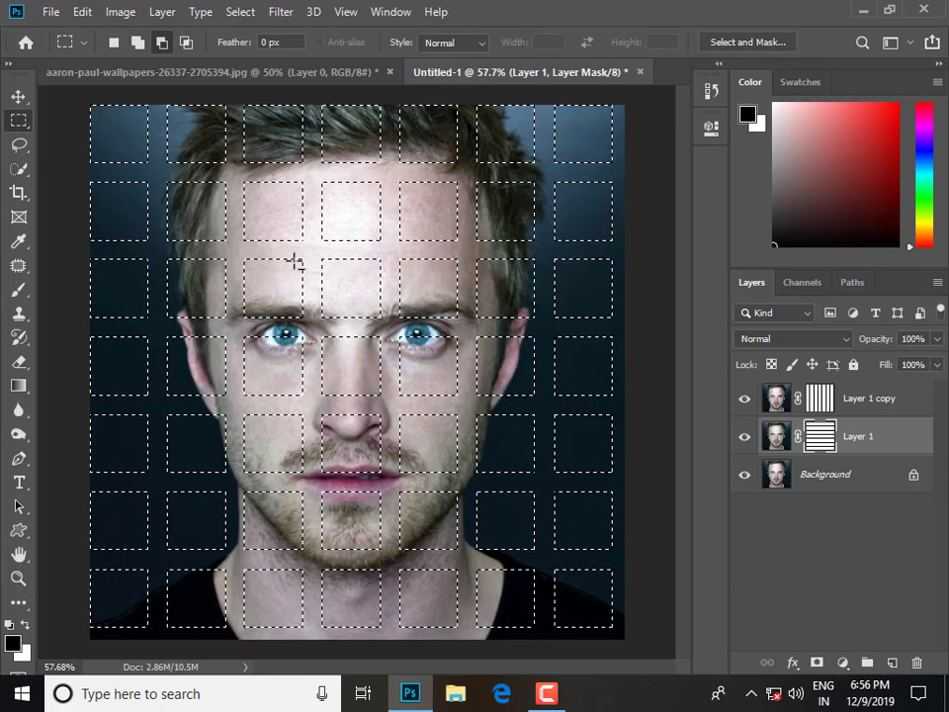
scroll(295, 262, "down", 1)
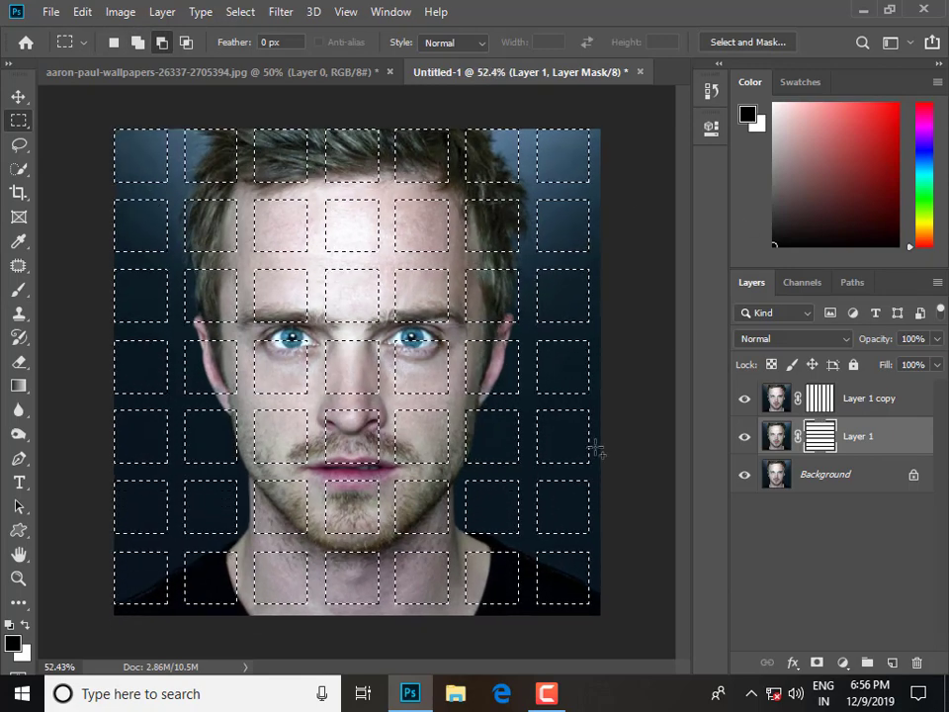
left_click(776, 476)
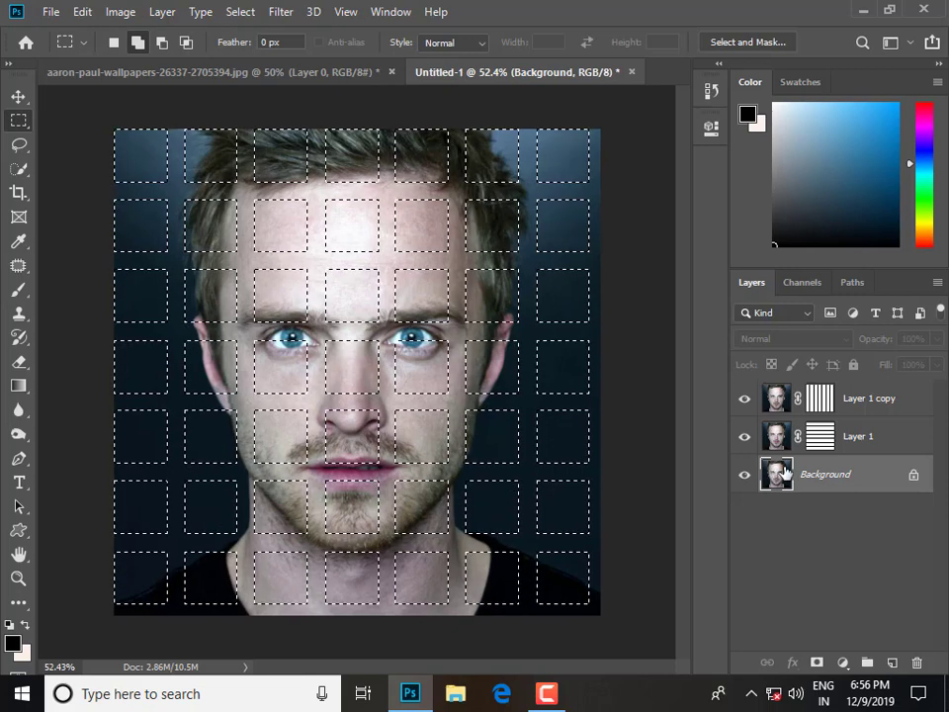
key("ctrl+h")
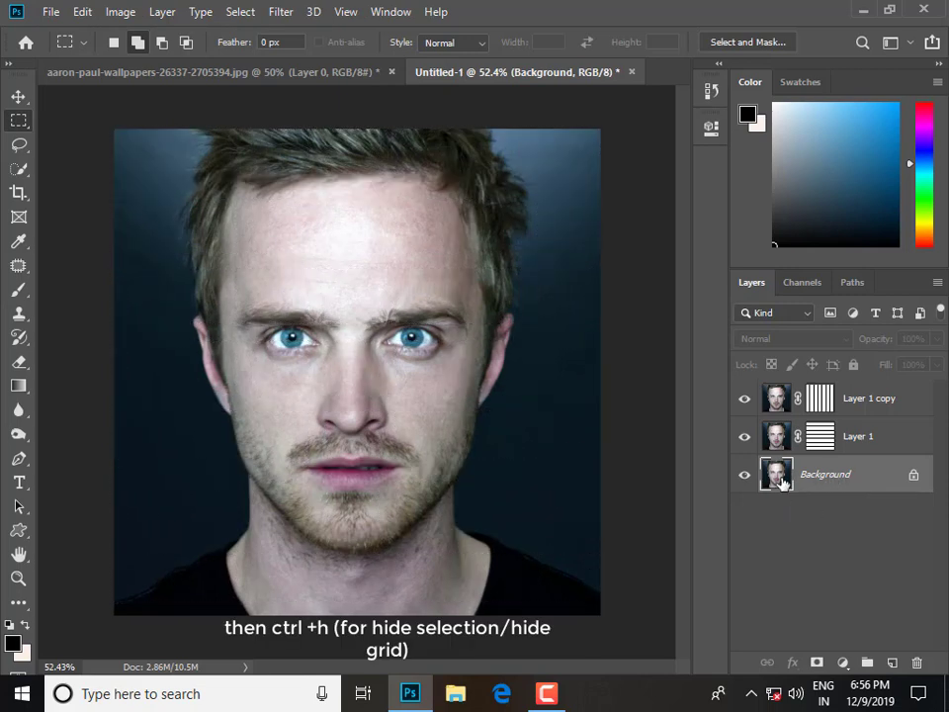
key("alt+BackSpace")
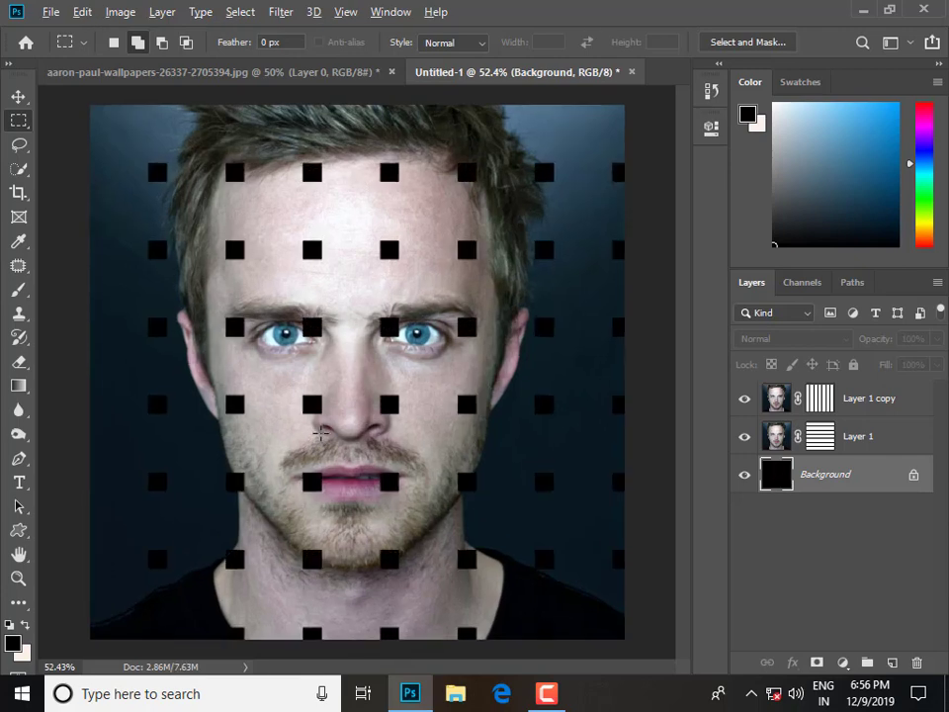
key("ctrl+plus")
key("ctrl+minus")
Load the intersection of Layer 1's and Layer 1 copy's strip masks as a selection.
left_click(826, 435)
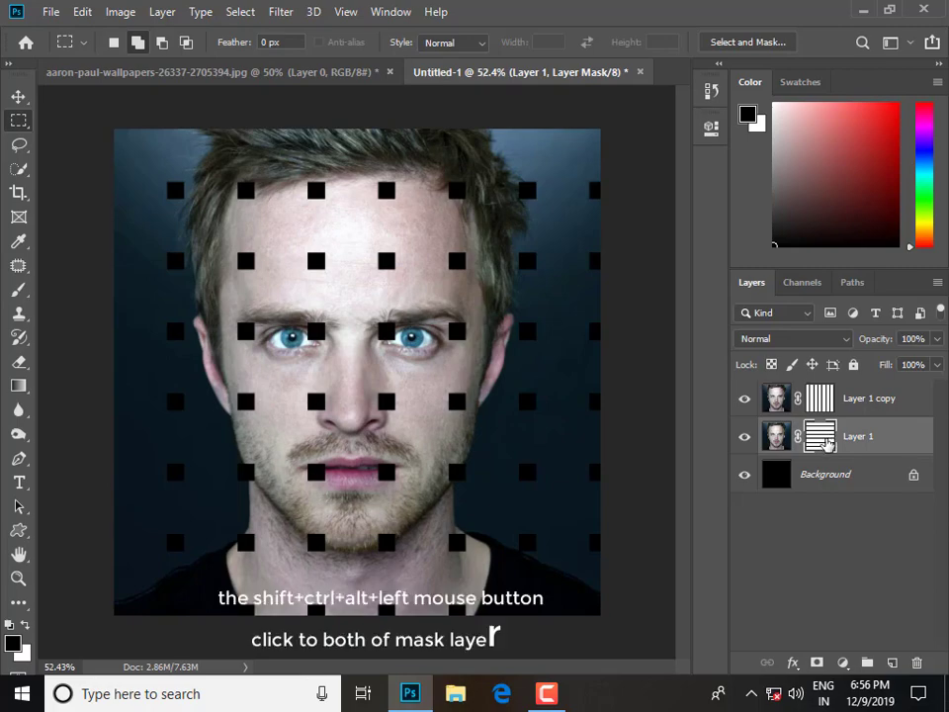
left_click(821, 440, "ctrl")
left_click(820, 401, "ctrl+alt+shift")
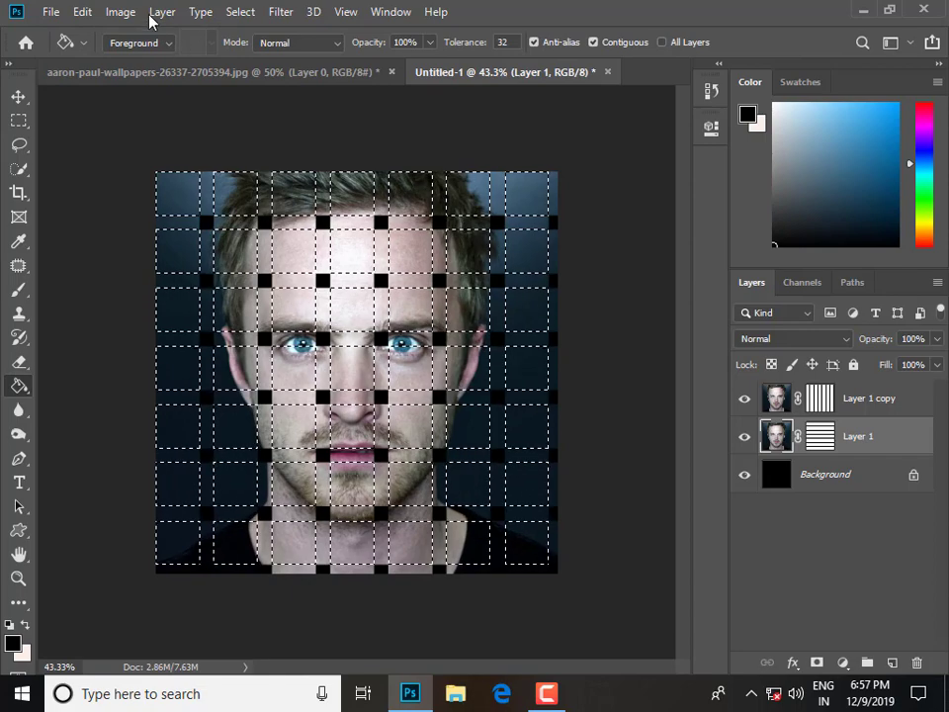
Save the selection as a new channel named 123.
left_click(119, 11)
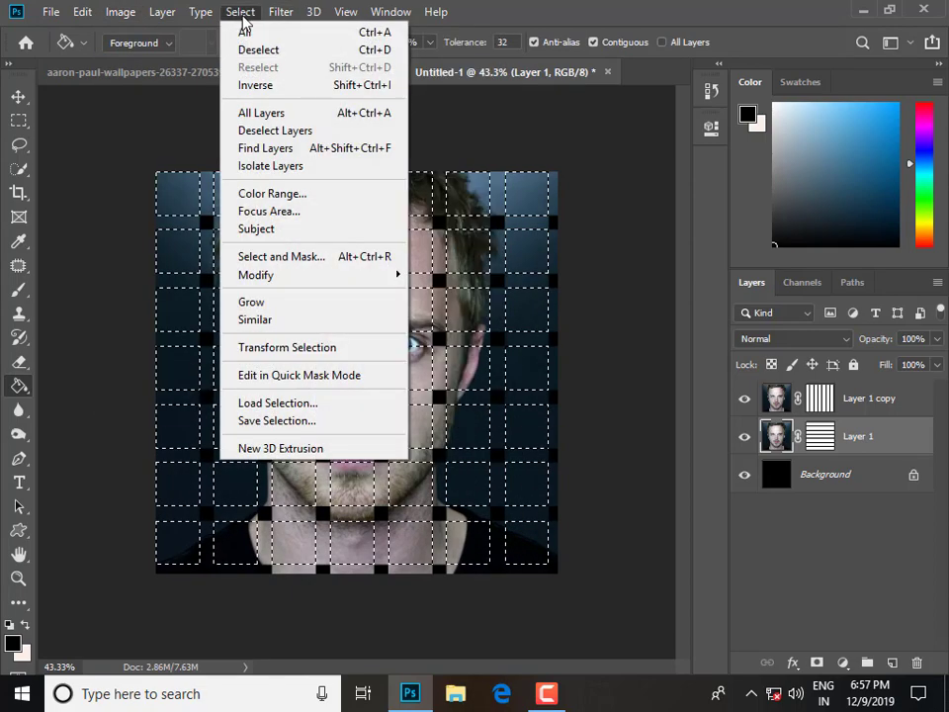
left_click(289, 427)
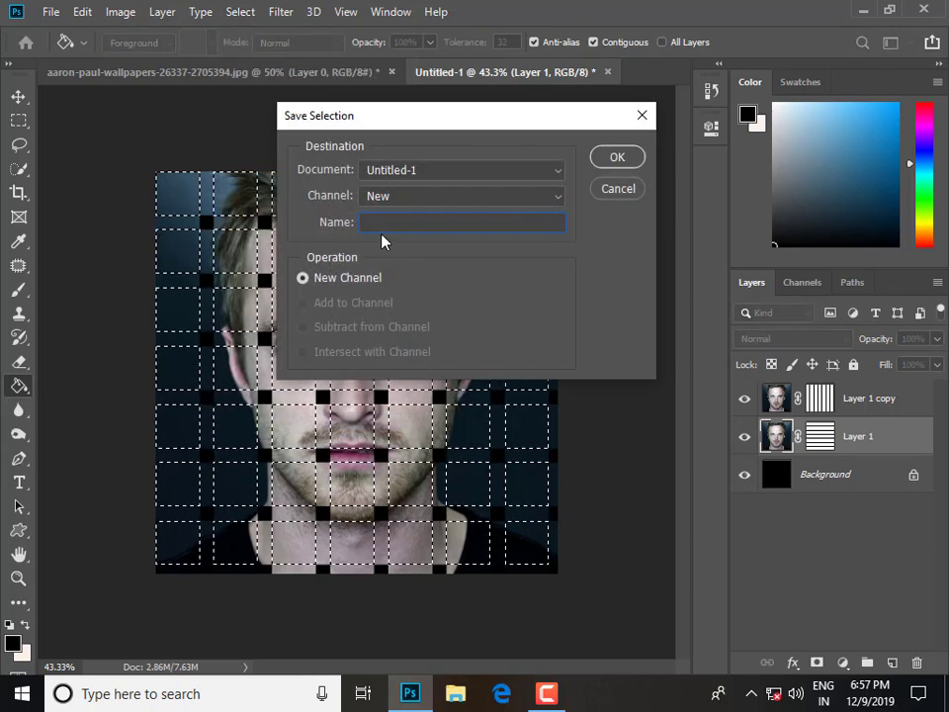
type("12")
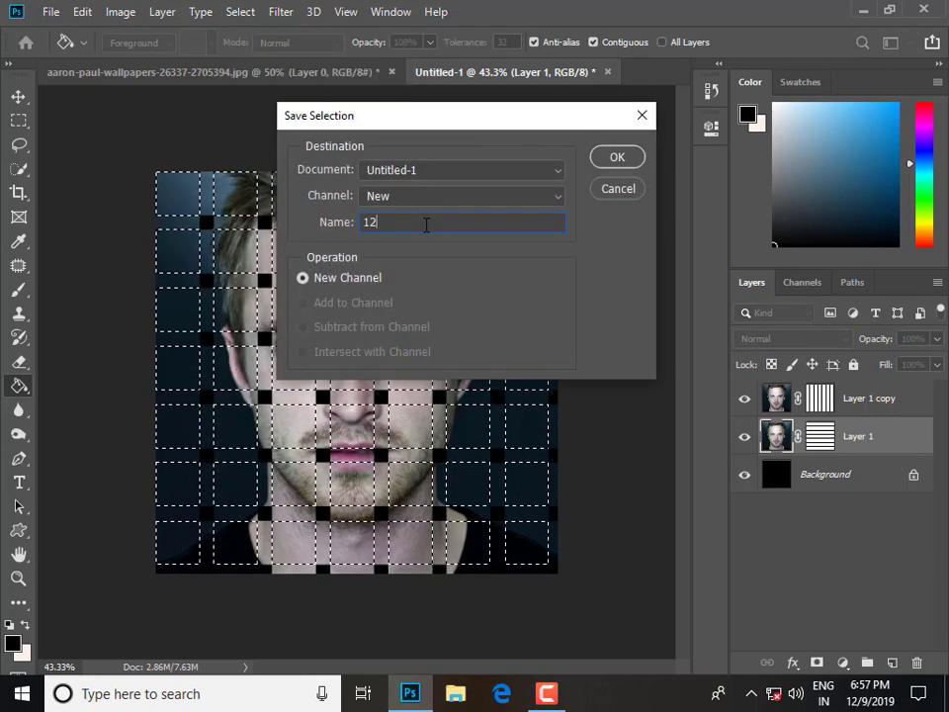
type("3")
left_click(617, 158)
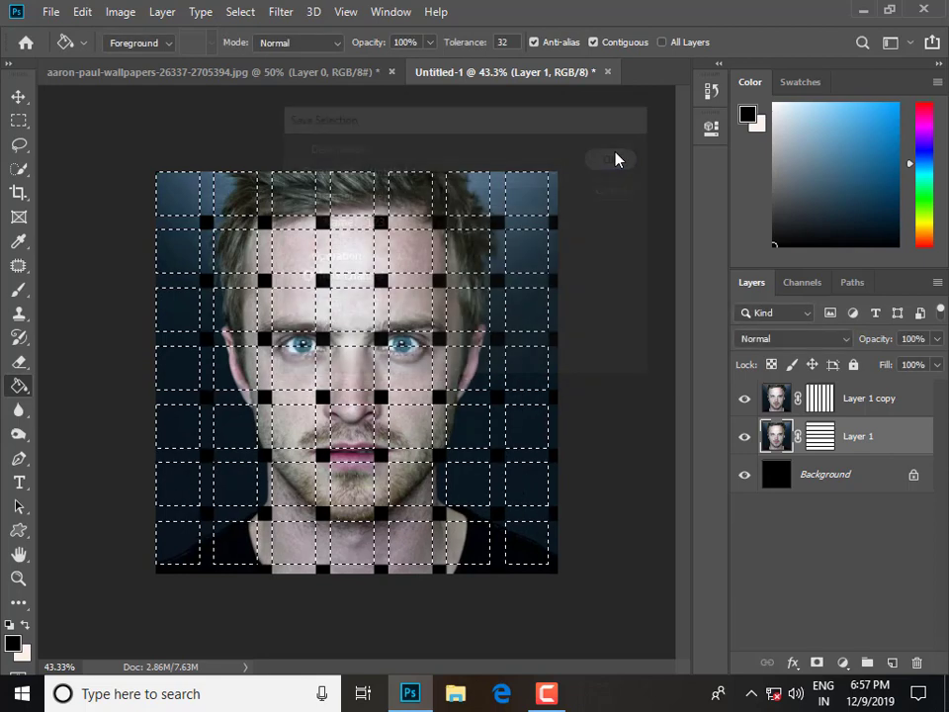
In Quick Mask mode, fill alternating grid cells in the hair, eyebrow and eye rows.
key("q")
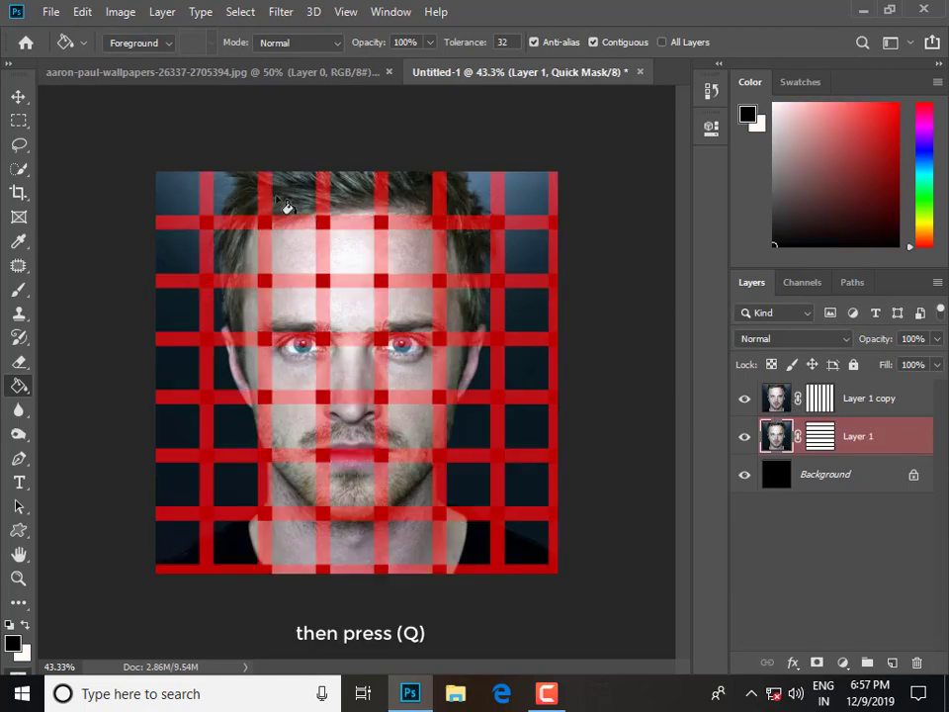
left_click(358, 203)
left_click(485, 209)
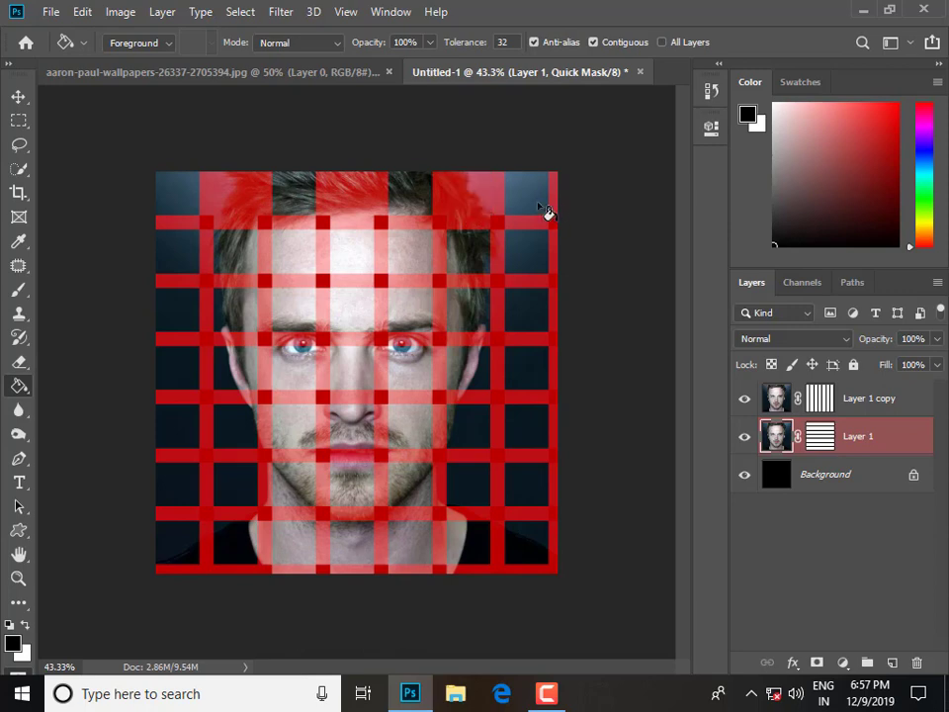
left_click(185, 257)
left_click(304, 262)
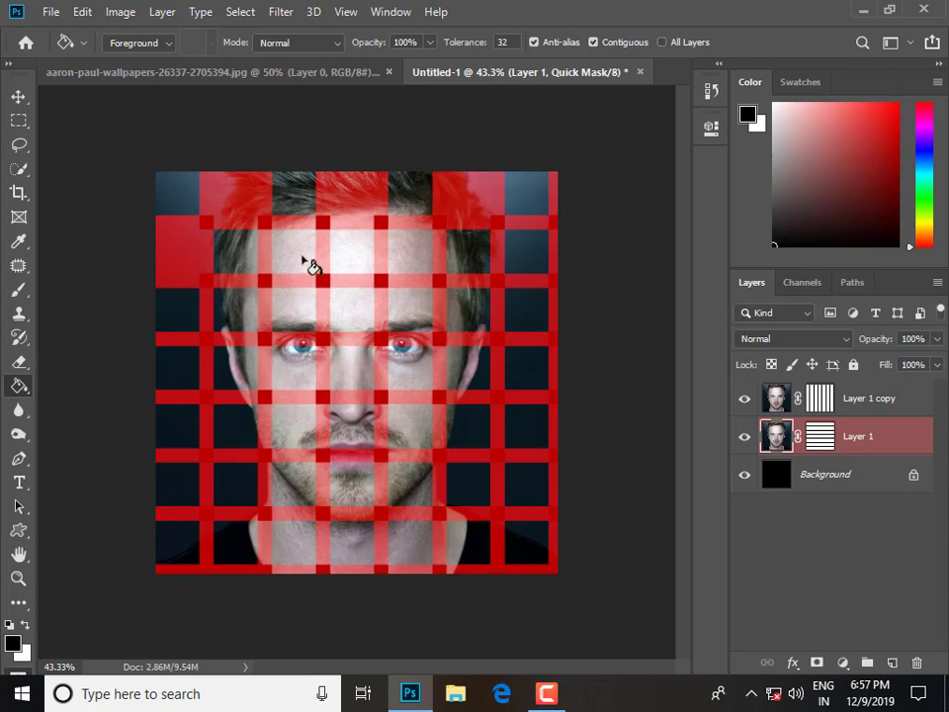
left_click(417, 261)
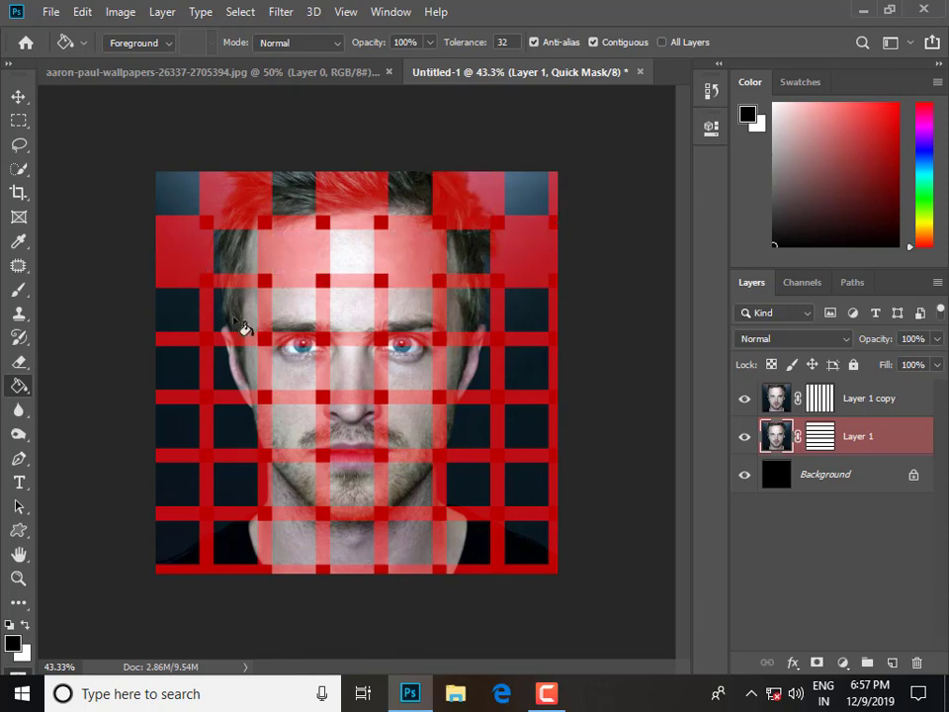
left_click(343, 323)
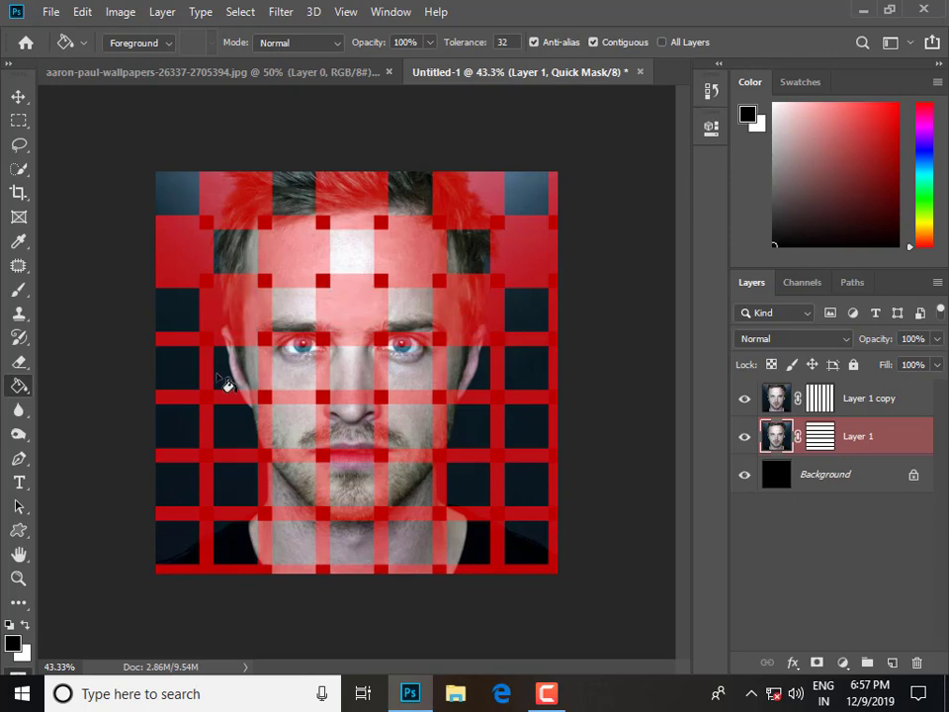
left_click(184, 379)
left_click(310, 383)
left_click(419, 382)
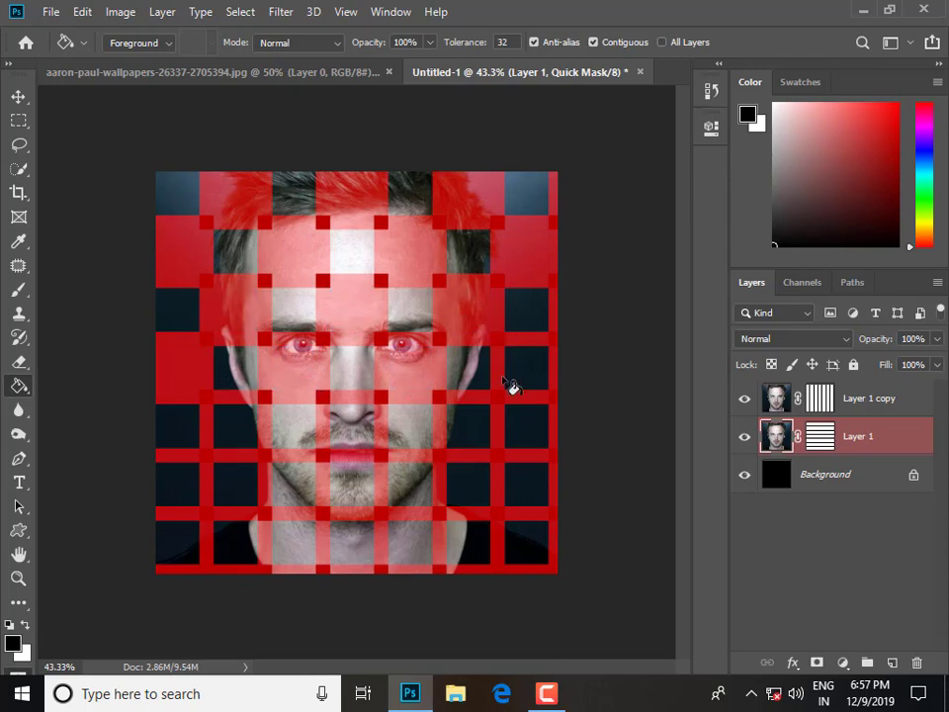
left_click(511, 384)
Fill alternating grid cells in the chin rows and the bottom row beside the neck.
left_click(238, 443)
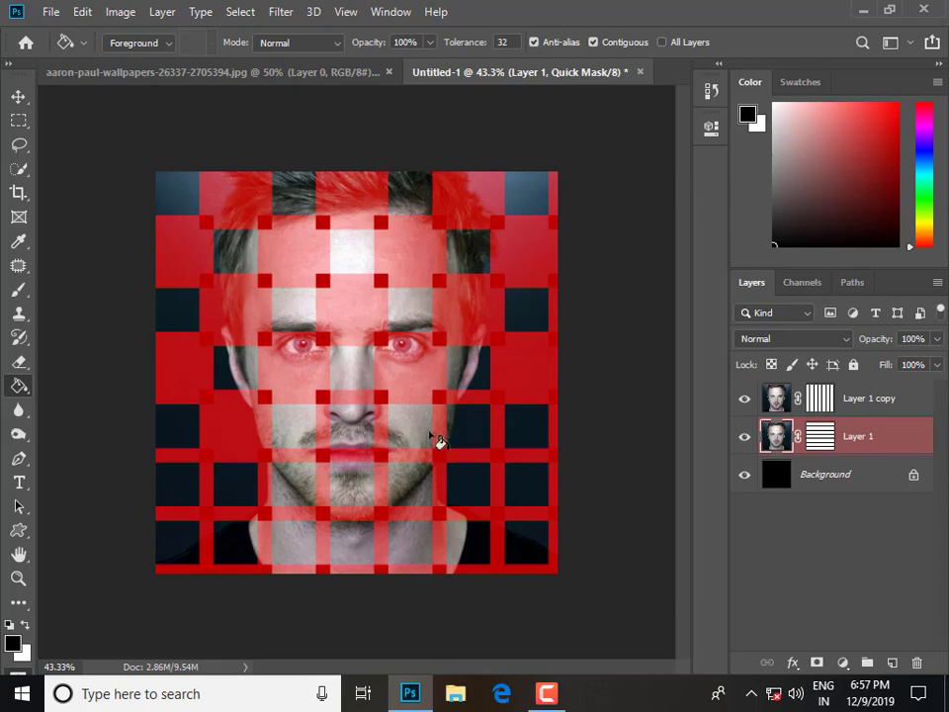
left_click(474, 436)
left_click(184, 493)
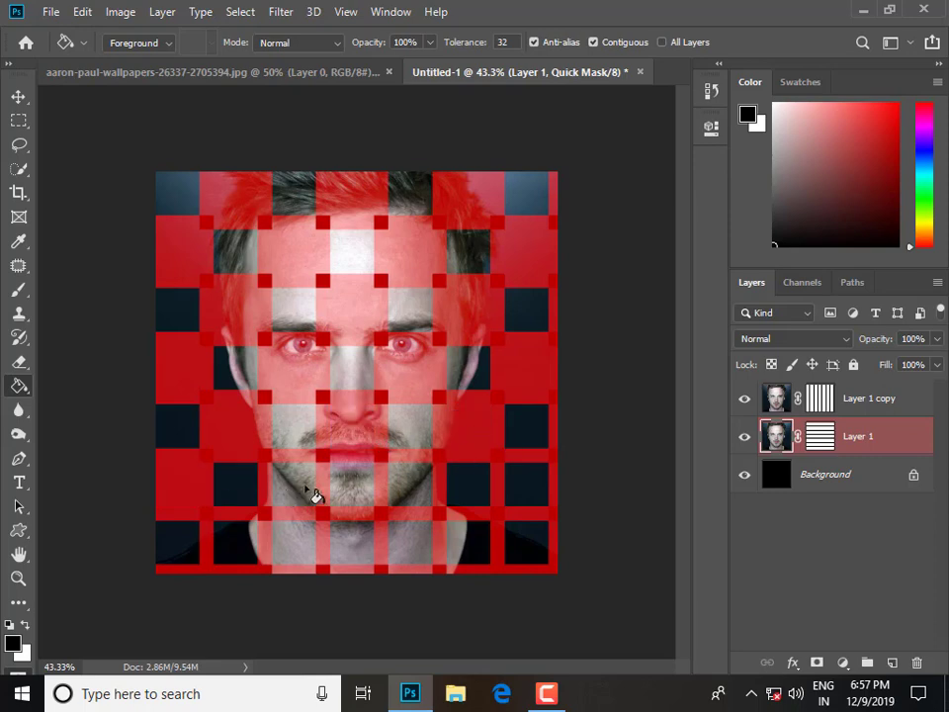
left_click(311, 493)
left_click(421, 493)
left_click(523, 491)
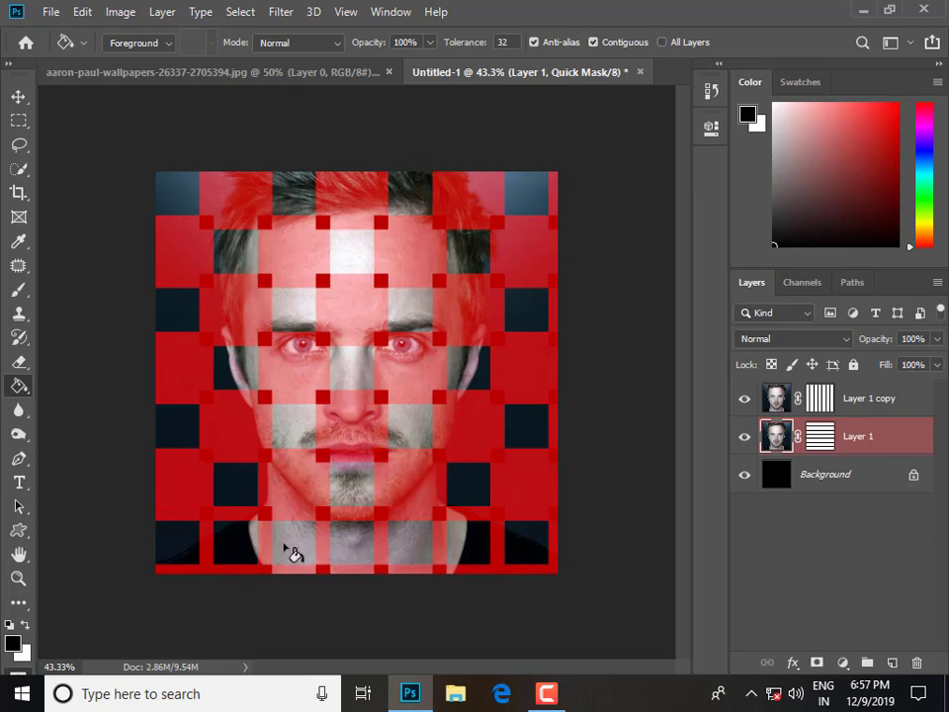
left_click(494, 553)
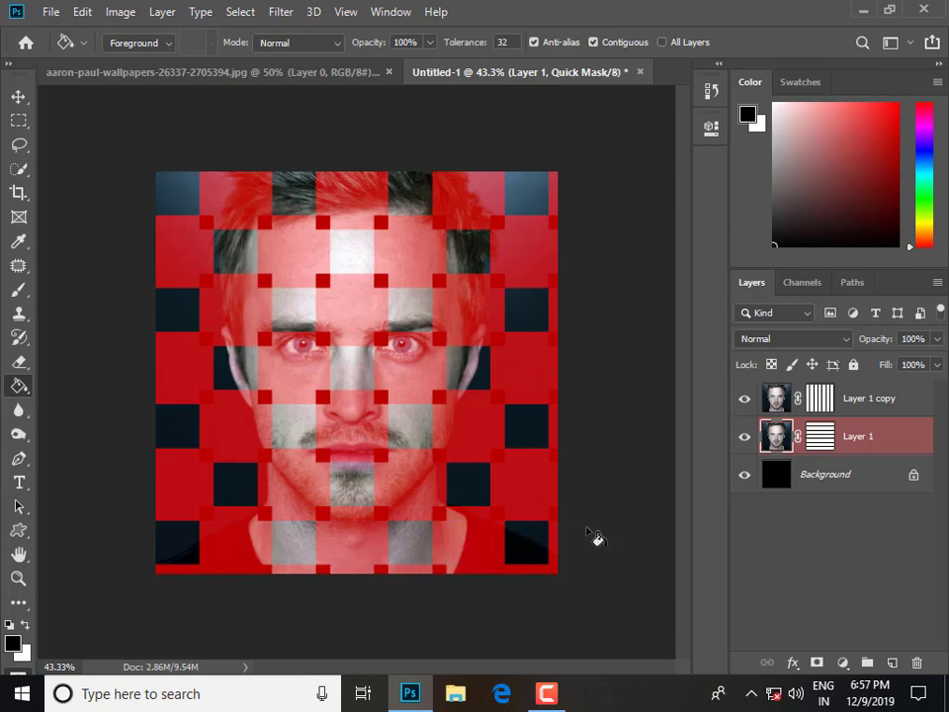
Turn the marked cells into a selection and copy them onto a new Layer 2.
key("q")
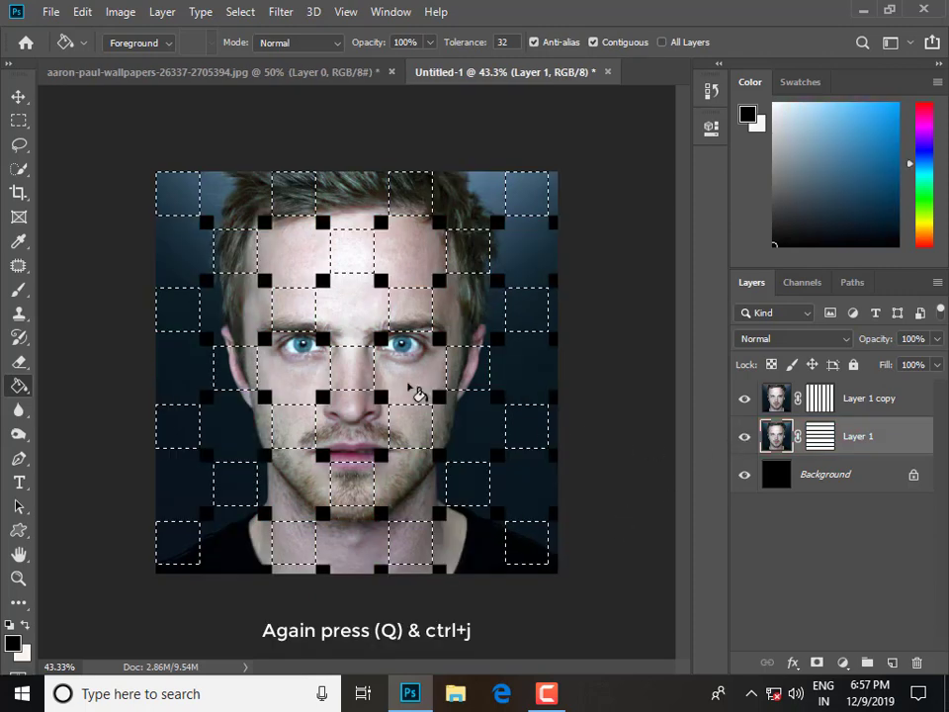
key("ctrl+j")
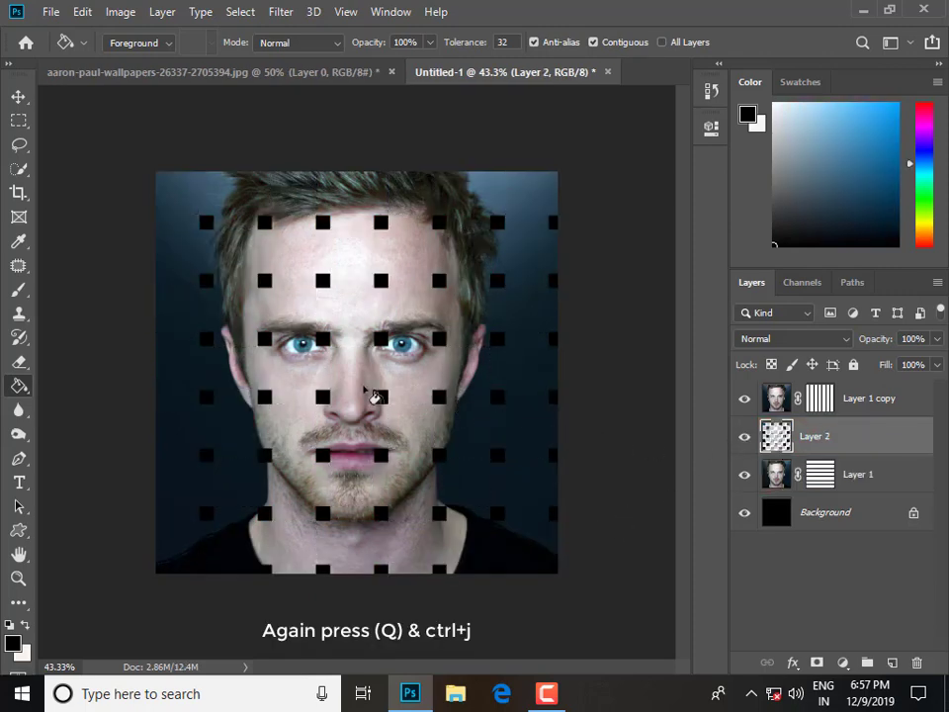
scroll(373, 396, "up", 2)
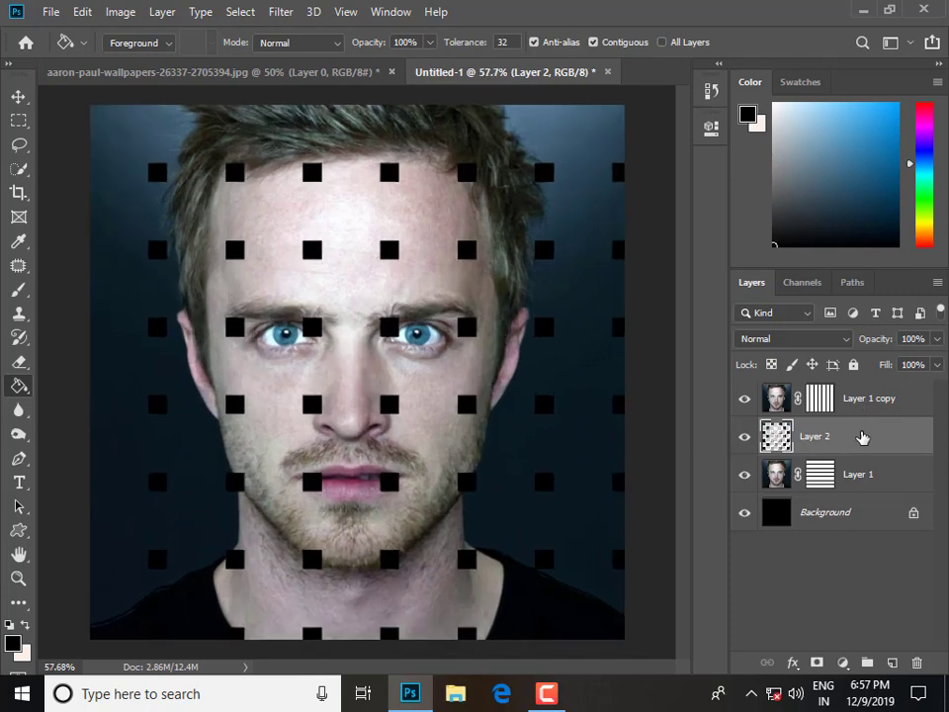
Load the 123 channel as a selection with Layer 1 copy's image targeted.
left_click(794, 397)
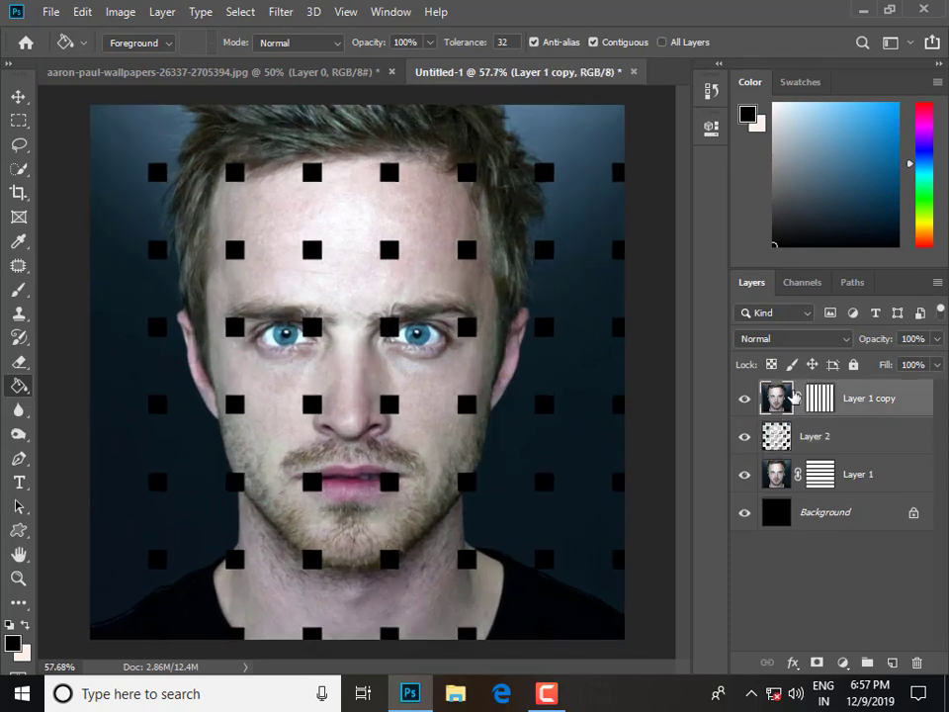
left_click(796, 283)
left_click(768, 488, "ctrl")
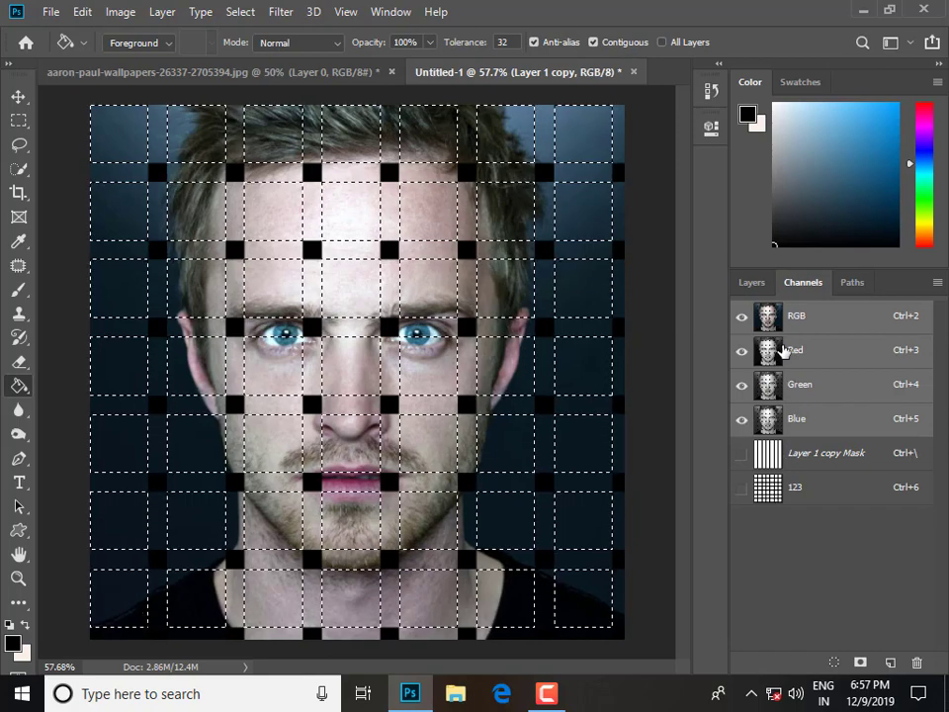
left_click(751, 283)
left_click(821, 398)
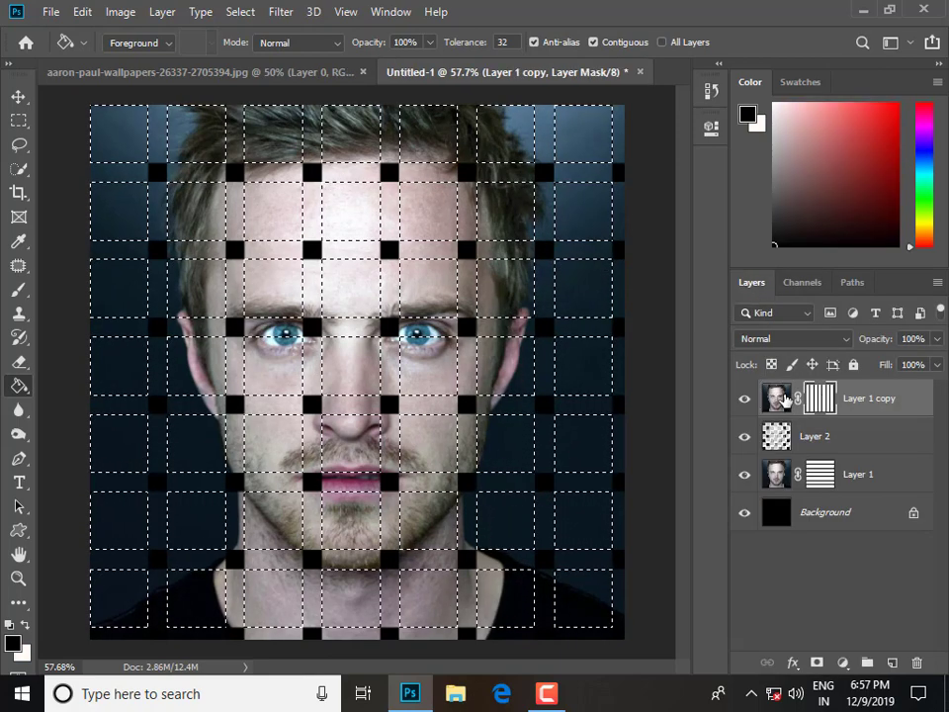
key("ctrl+2")
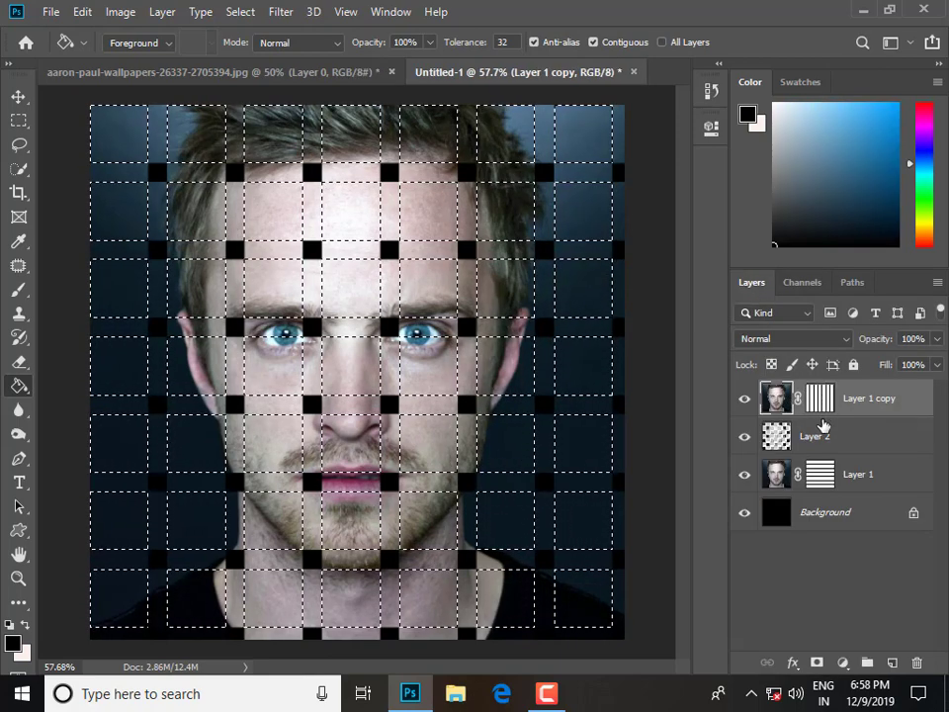
On Layer 1 copy, enter Quick Mask and fill the alternating top-row and hair cells.
left_click(821, 413)
key("q")
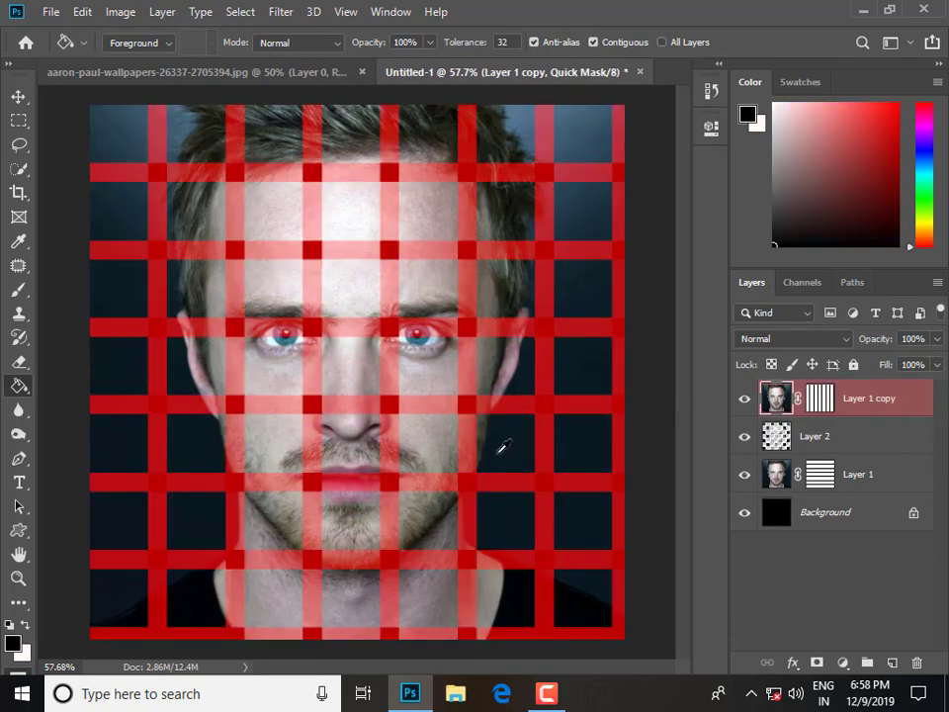
scroll(476, 430, "down", 1)
left_click(158, 188)
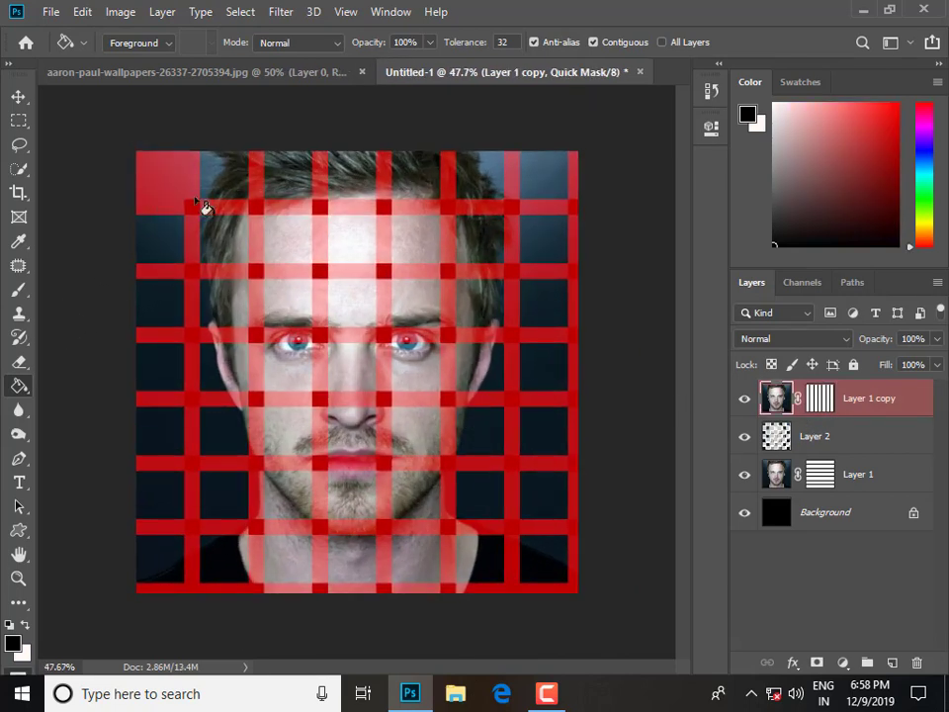
left_click(297, 178)
left_click(416, 178)
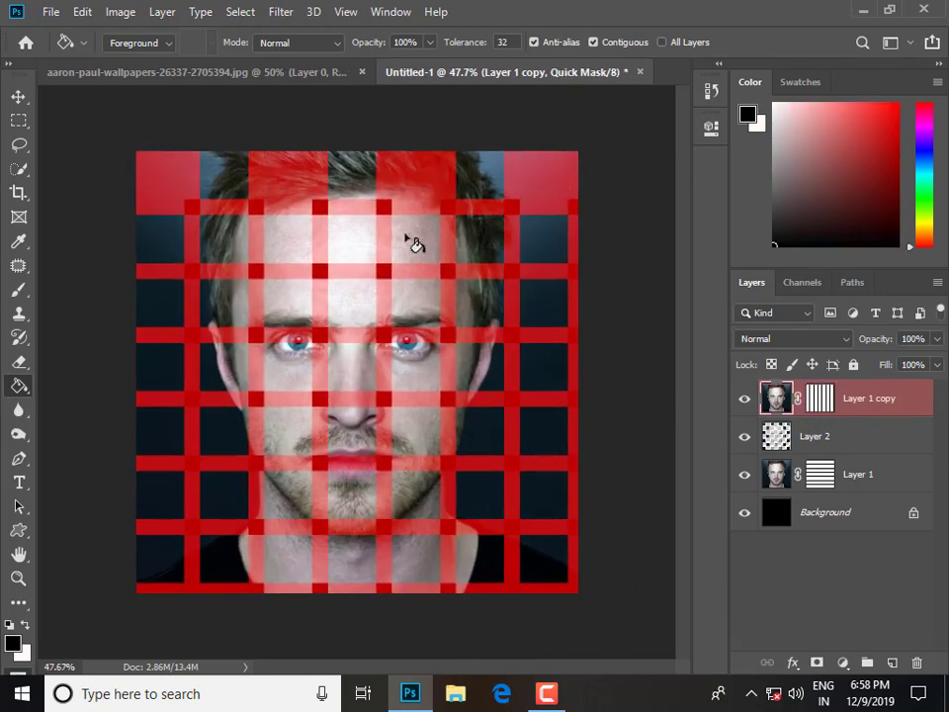
left_click(237, 255)
left_click(356, 259)
left_click(493, 260)
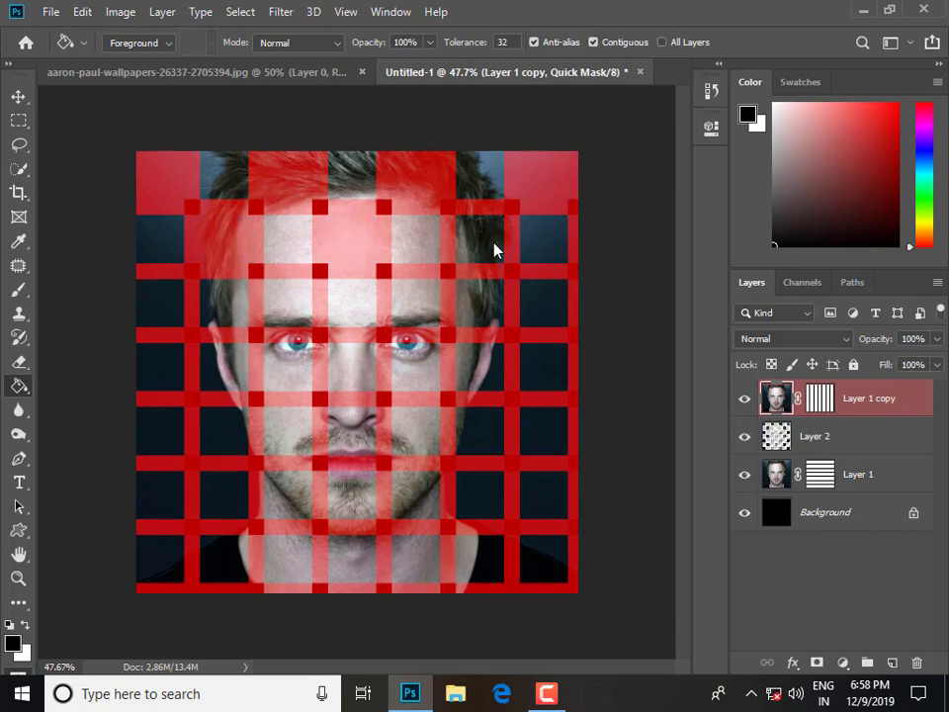
Fill the remaining alternating eye-level, cheek, chin and bottom-corner cells in Quick Mask.
left_click(169, 319)
left_click(297, 319)
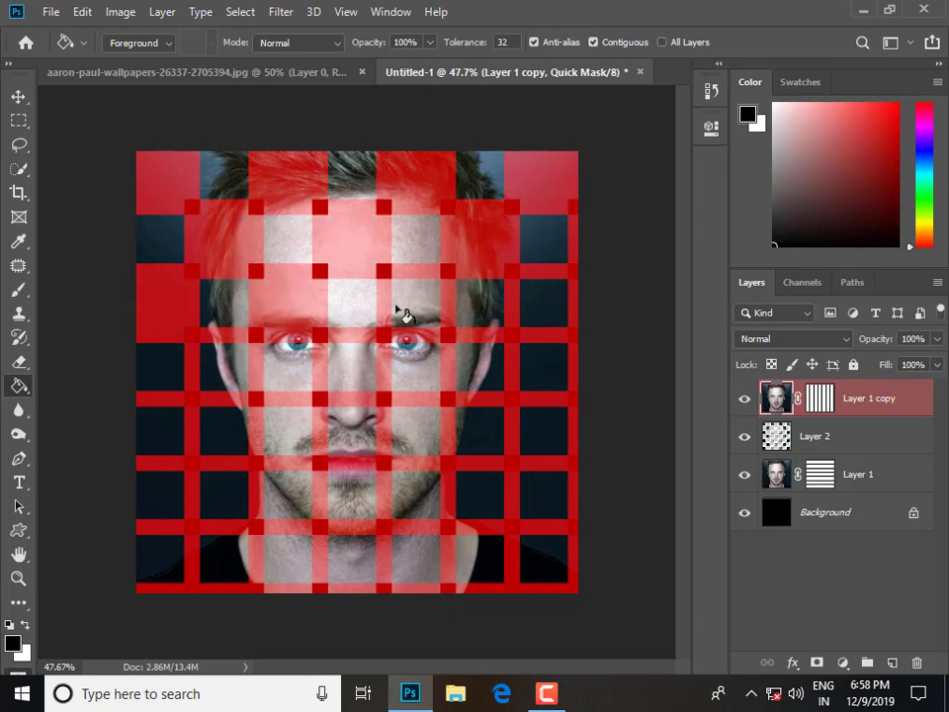
left_click(405, 314)
left_click(551, 317)
left_click(225, 381)
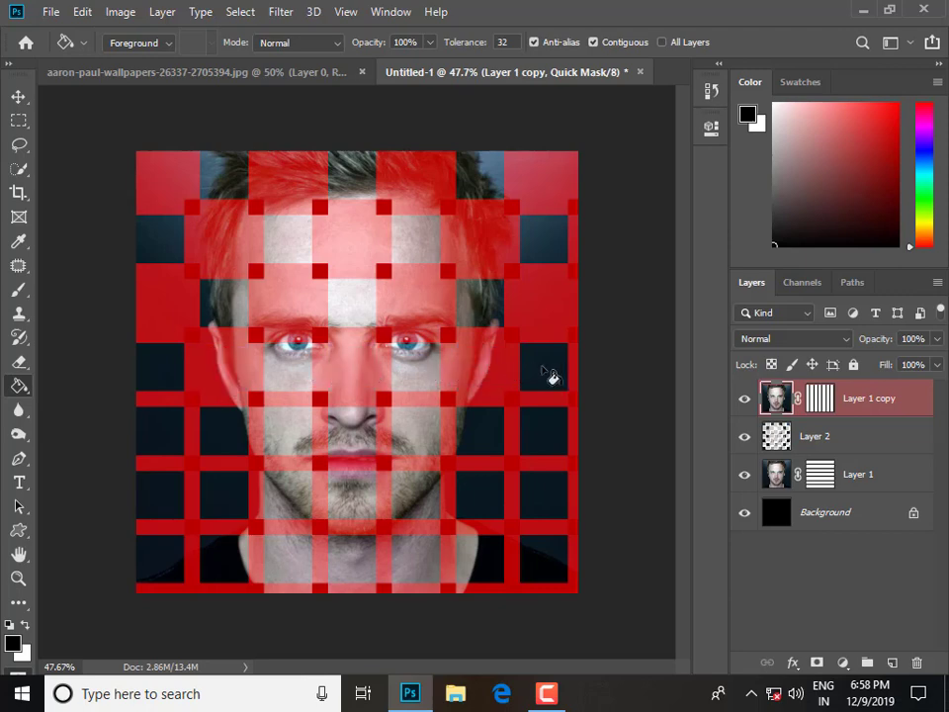
left_click(174, 450)
left_click(297, 445)
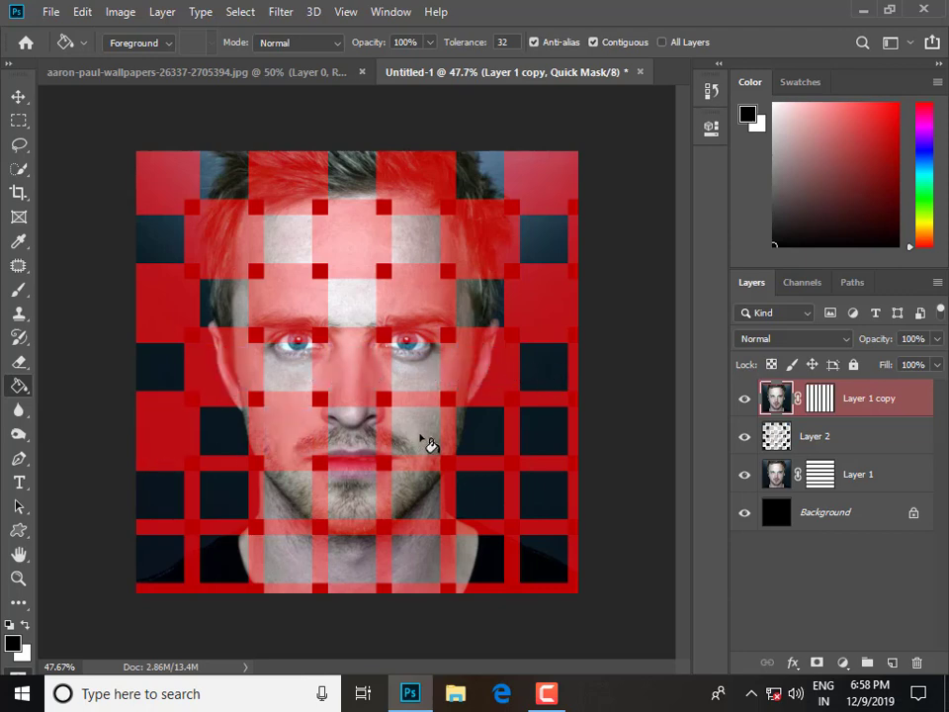
left_click(534, 441)
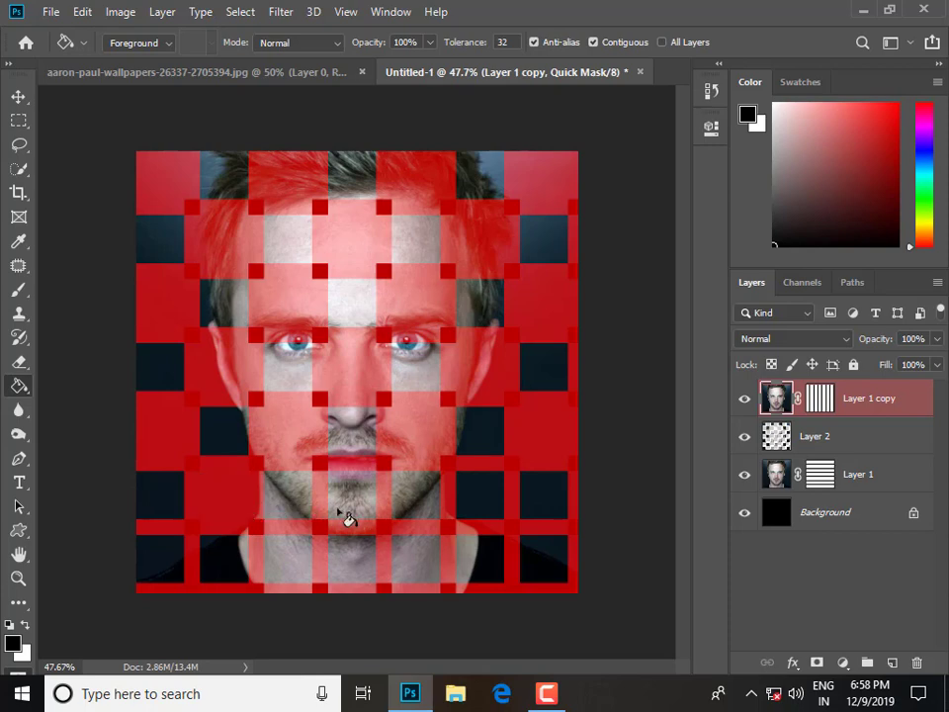
left_click(492, 501)
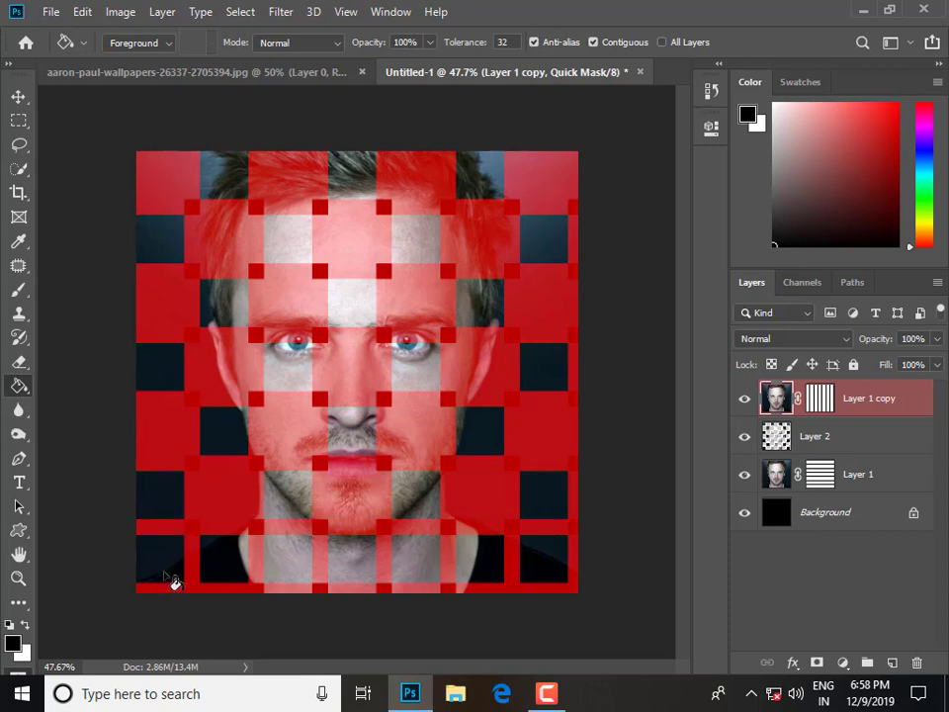
left_click(172, 579)
left_click(545, 565)
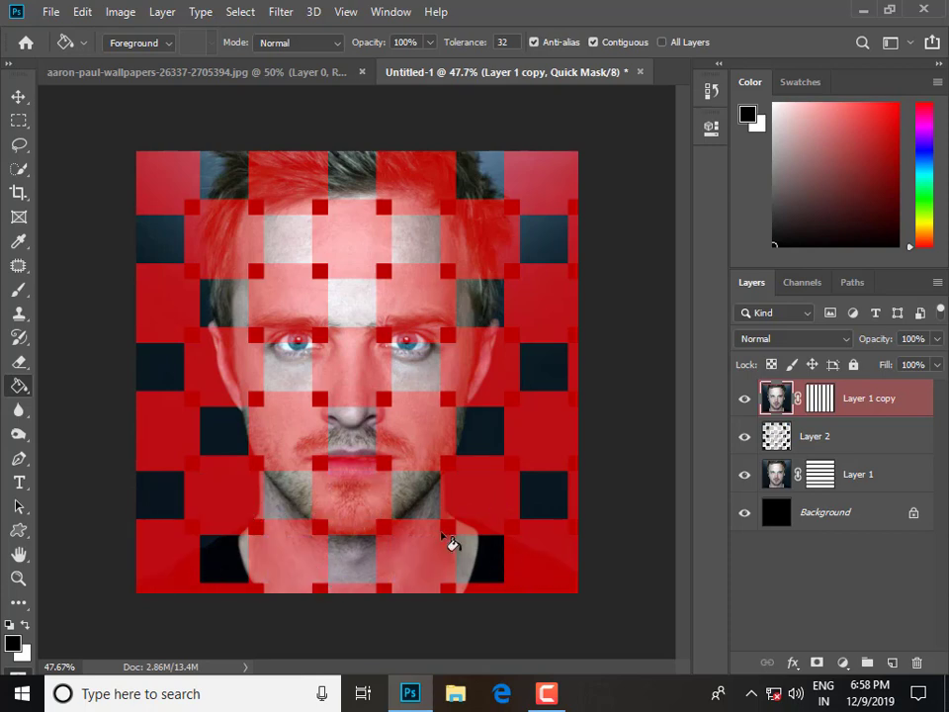
scroll(435, 502, "down", 1)
scroll(395, 442, "up", 1)
Copy the selected cells to a new Layer 3 and clip it to the striped layer below.
key("q")
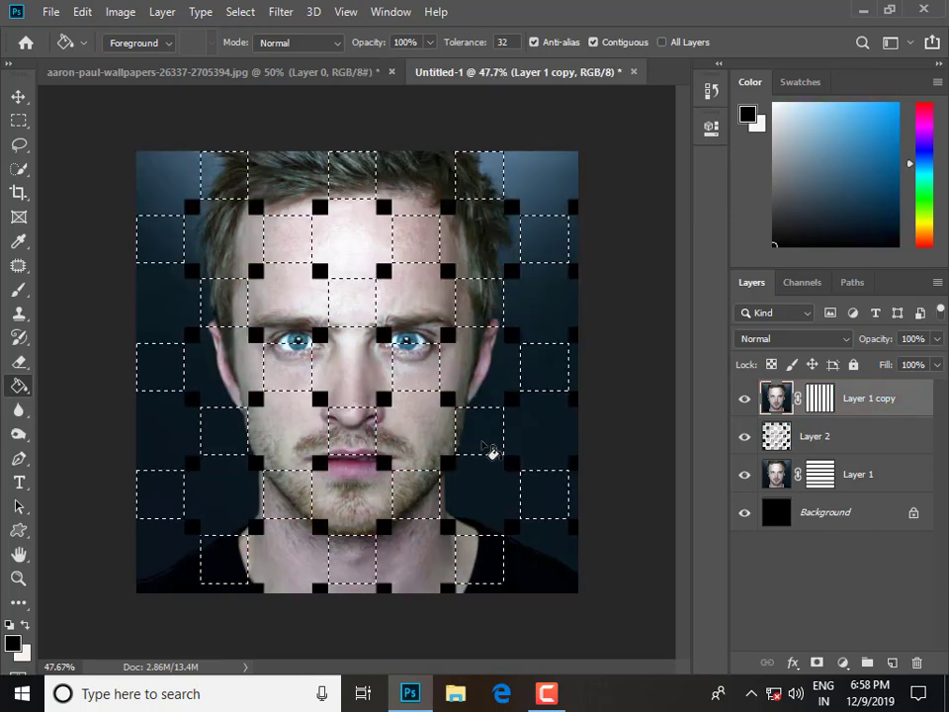
key("ctrl+j")
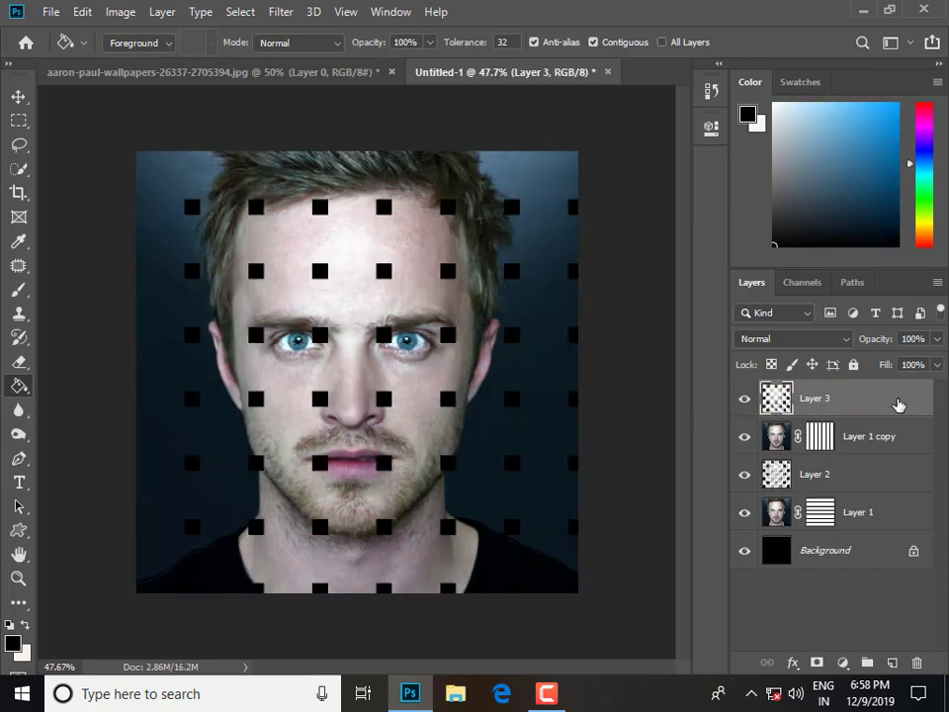
right_click(895, 400)
left_click(706, 358)
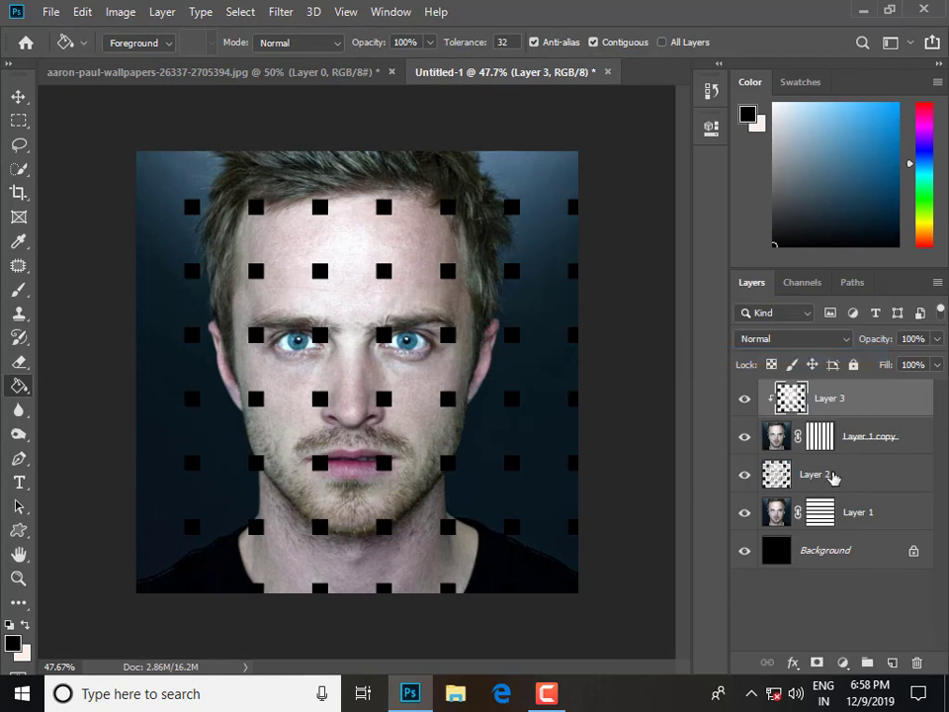
Clip Layer 2 to the striped portrait layer beneath it.
left_click(833, 476)
right_click(832, 476)
left_click(670, 356)
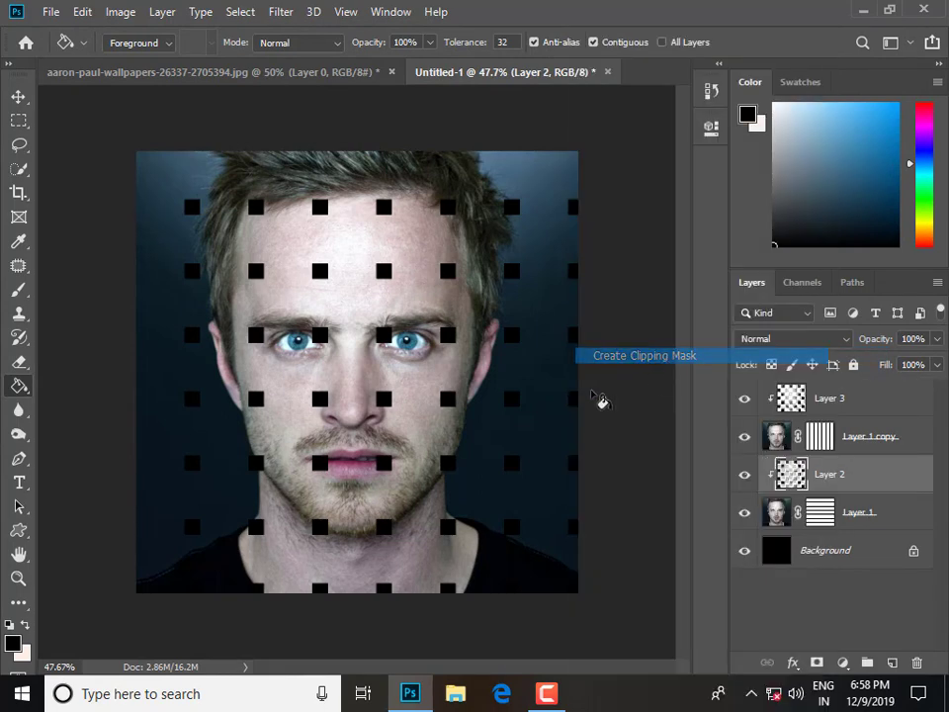
scroll(396, 439, "up", 1)
scroll(396, 441, "down", 1)
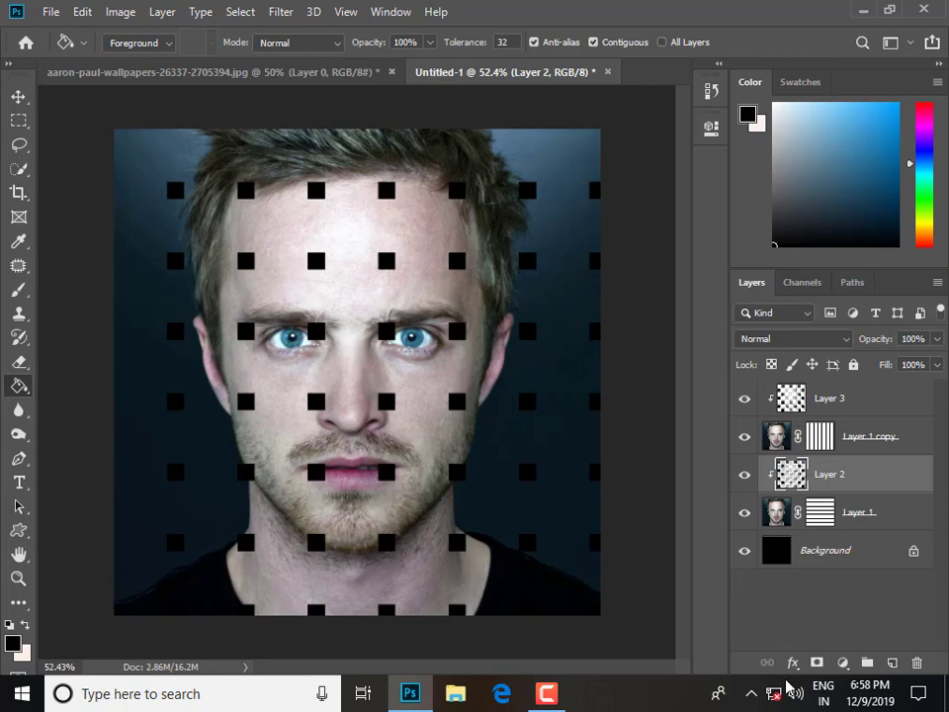
left_click(792, 663)
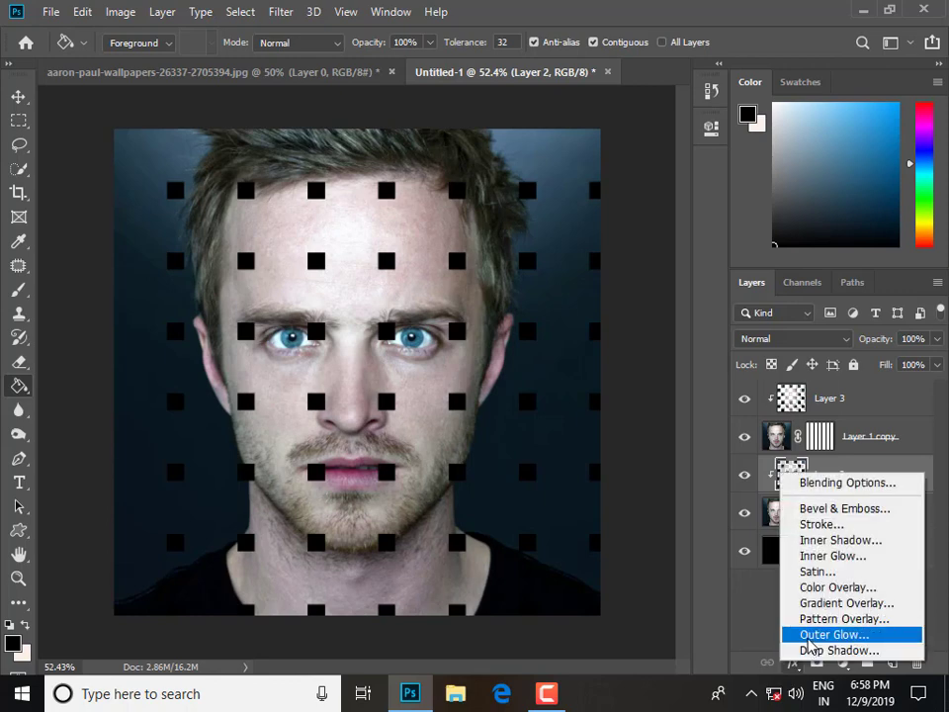
Add an Outer Glow to Layer 2 with a black glow colour.
left_click(809, 637)
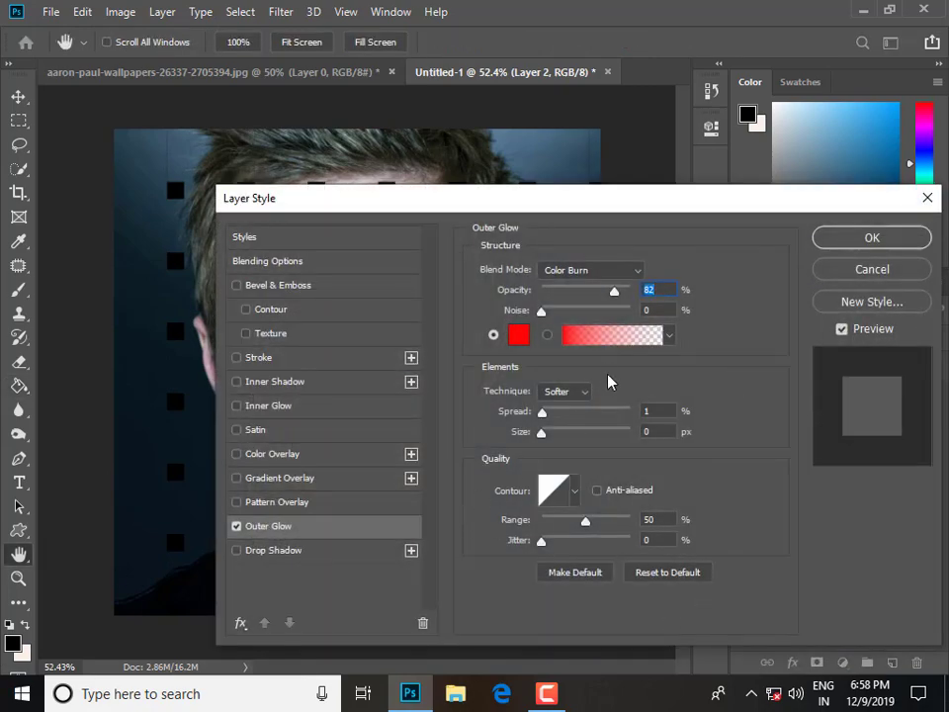
left_click(514, 336)
left_click_drag(485, 564, 458, 590)
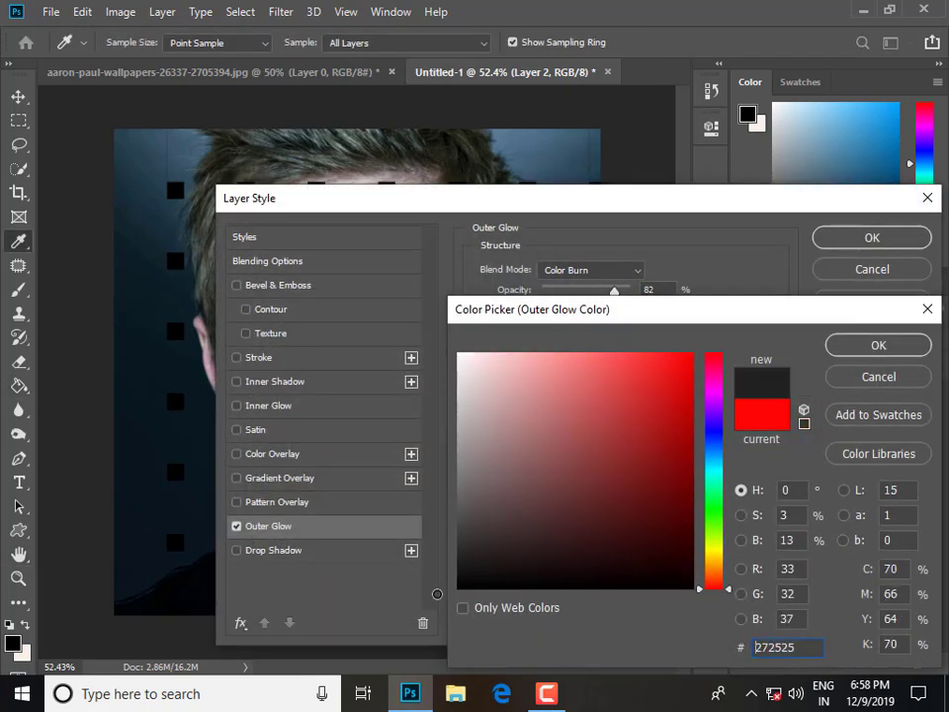
left_click(880, 343)
type("50")
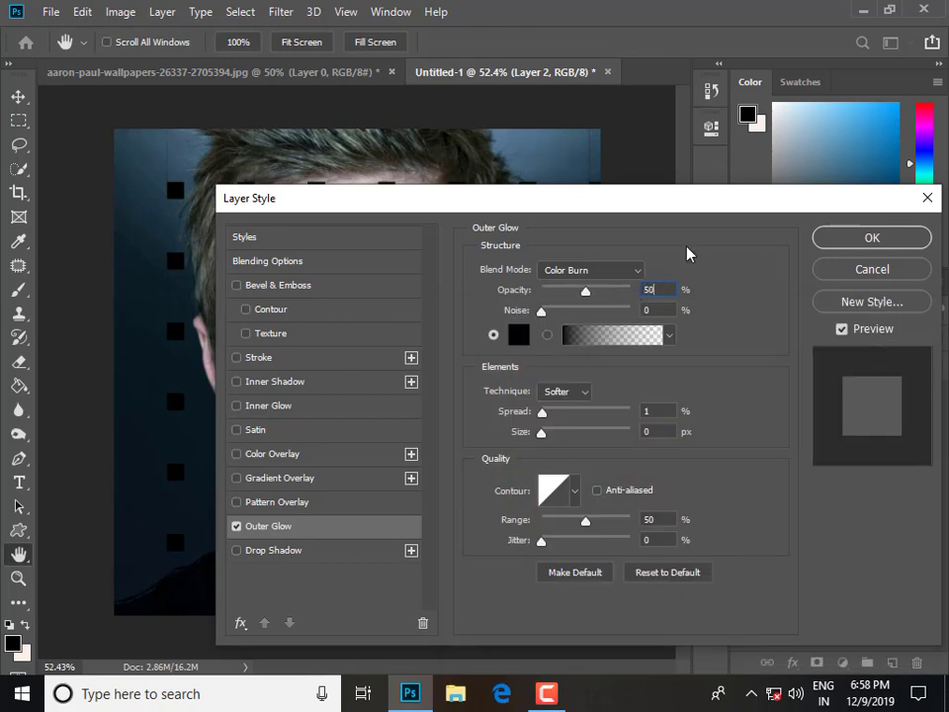
Set the glow blend mode to Multiply and its size to 40 px.
left_click(615, 273)
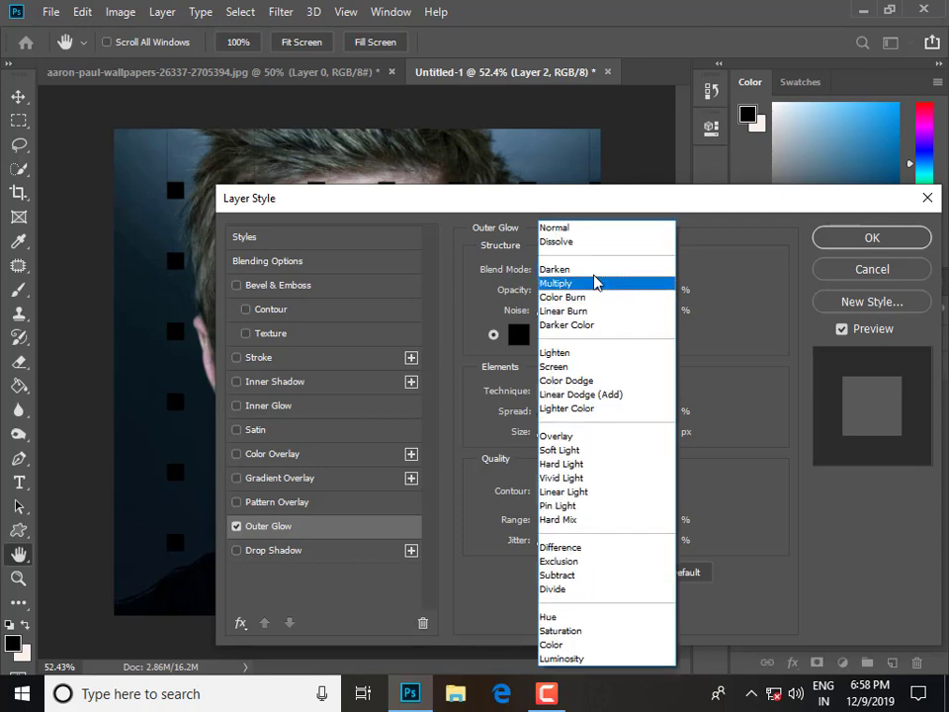
left_click(594, 269)
left_click(595, 272)
left_click(591, 282)
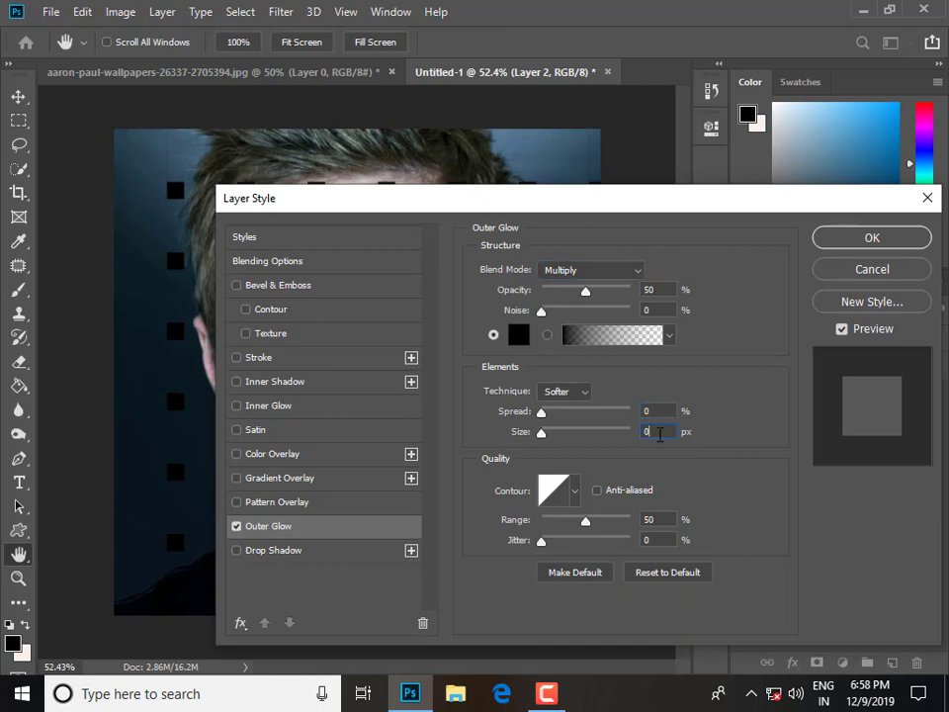
type("40")
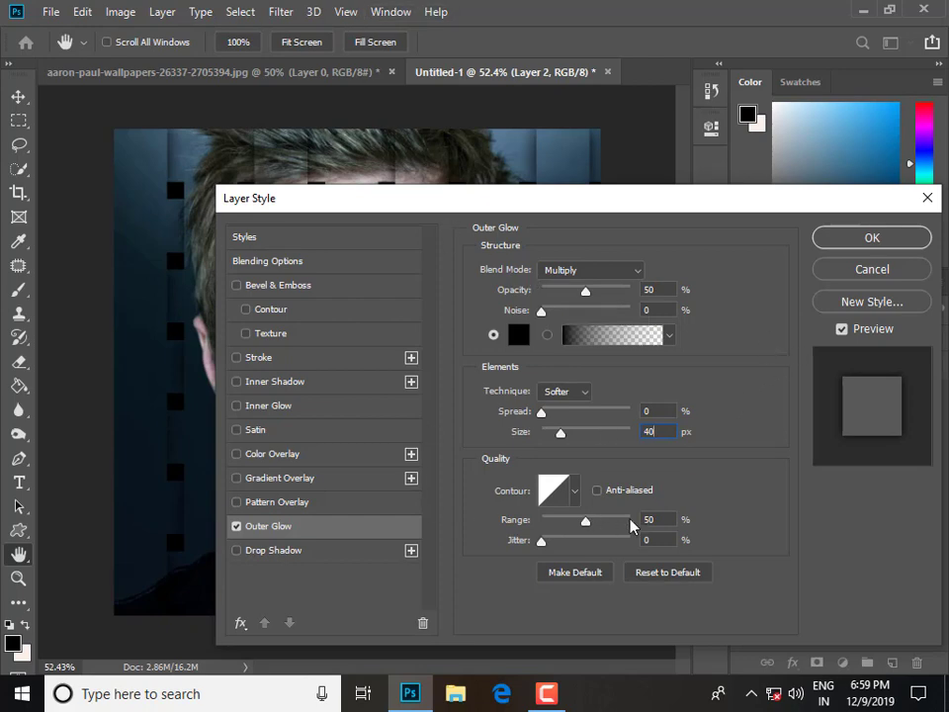
Apply the outer glow to Layer 2 and copy its layer style.
left_click(859, 242)
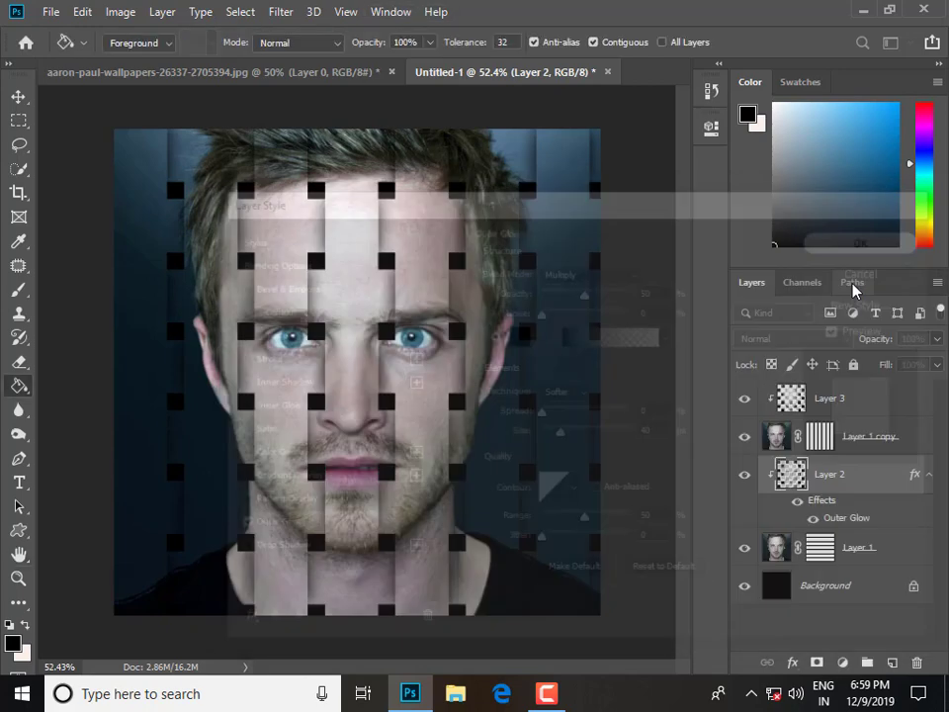
right_click(903, 478)
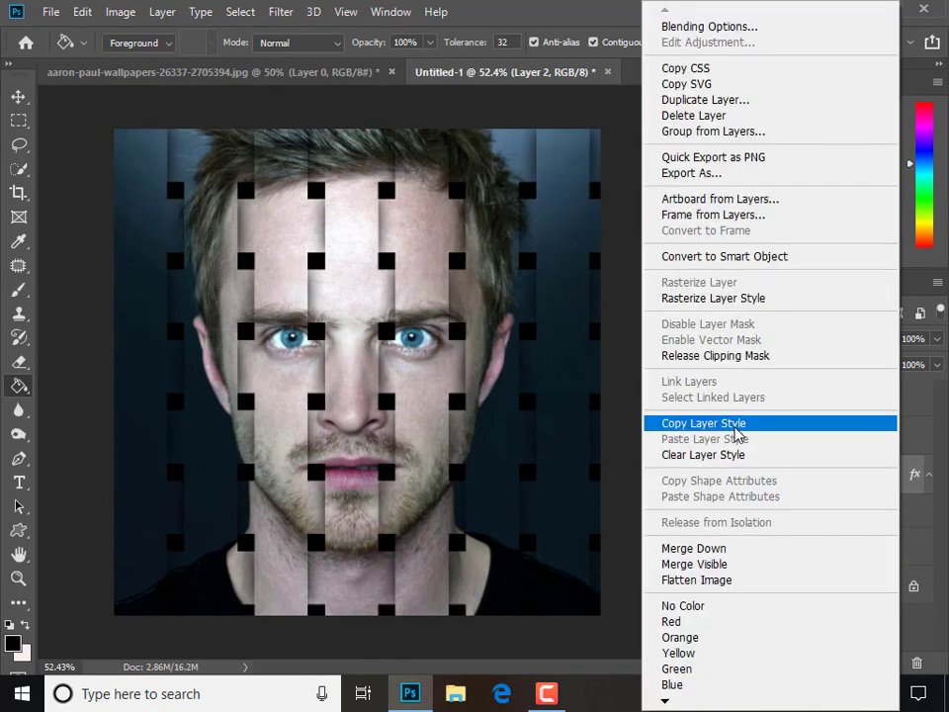
left_click(736, 428)
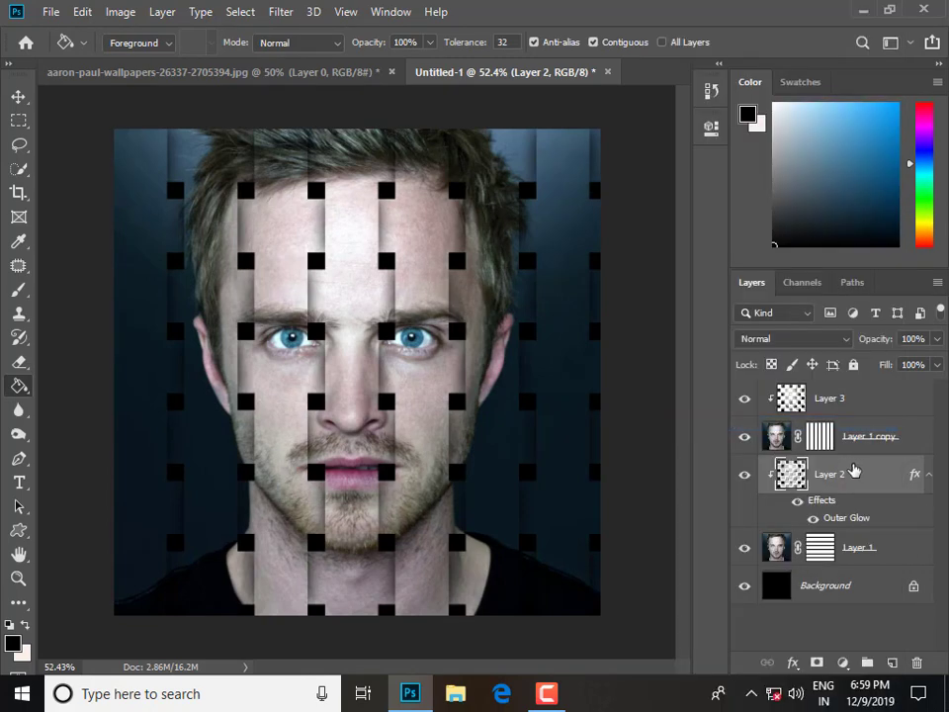
Paste the copied outer glow layer style onto Layer 3.
left_click(835, 398)
right_click(835, 397)
left_click(731, 440)
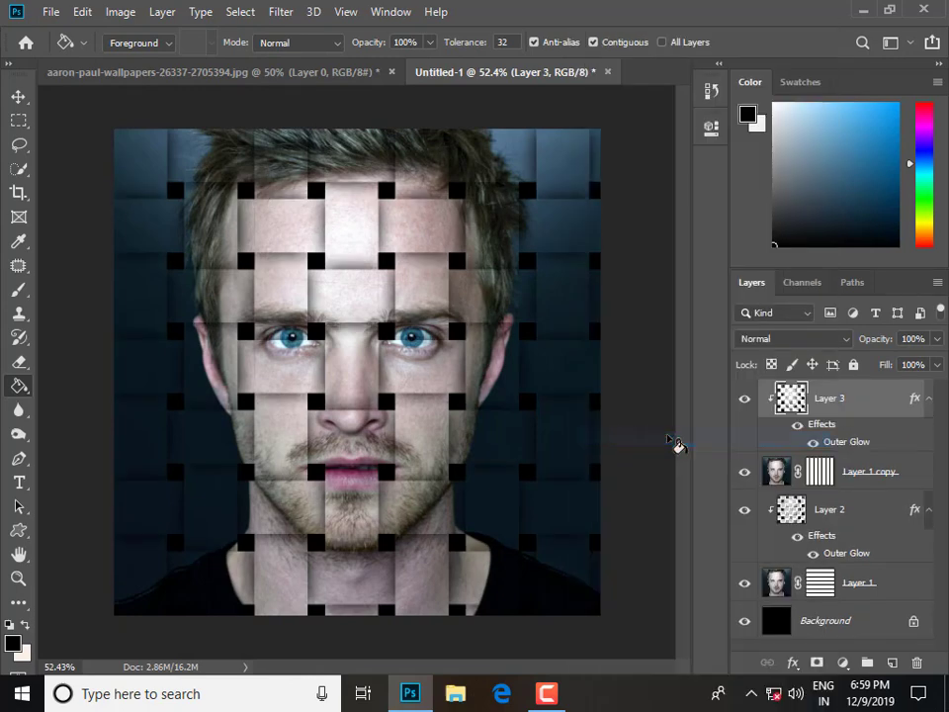
scroll(261, 339, "up", 1)
scroll(263, 364, "down", 2)
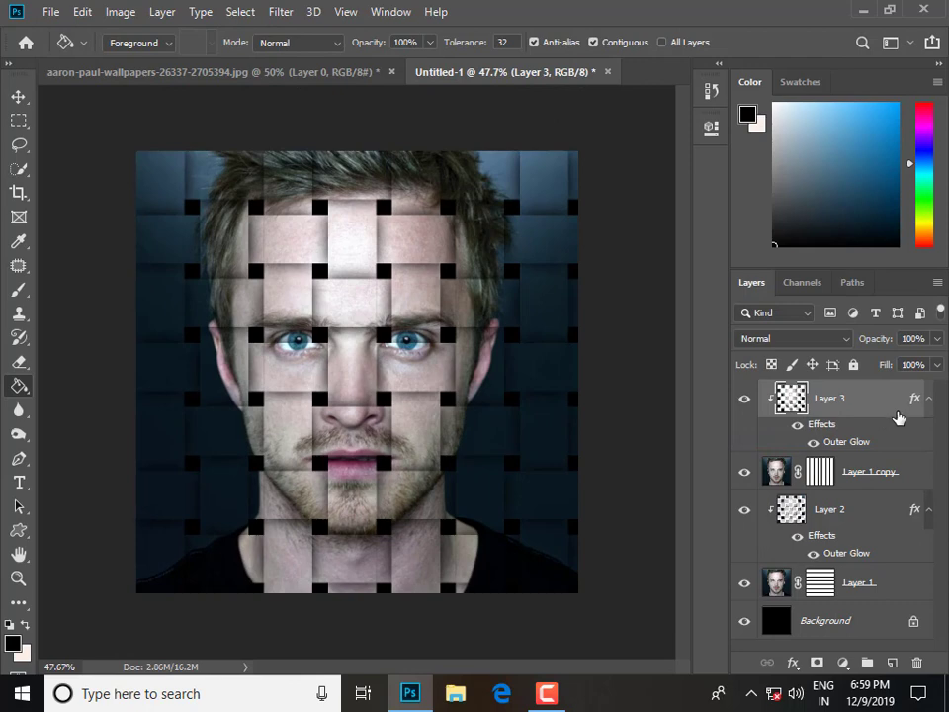
Stamp visible layers into Layer 4 and apply Color Efex Pro 4 Cross Processing at 33%.
key("ctrl+shift+alt+e")
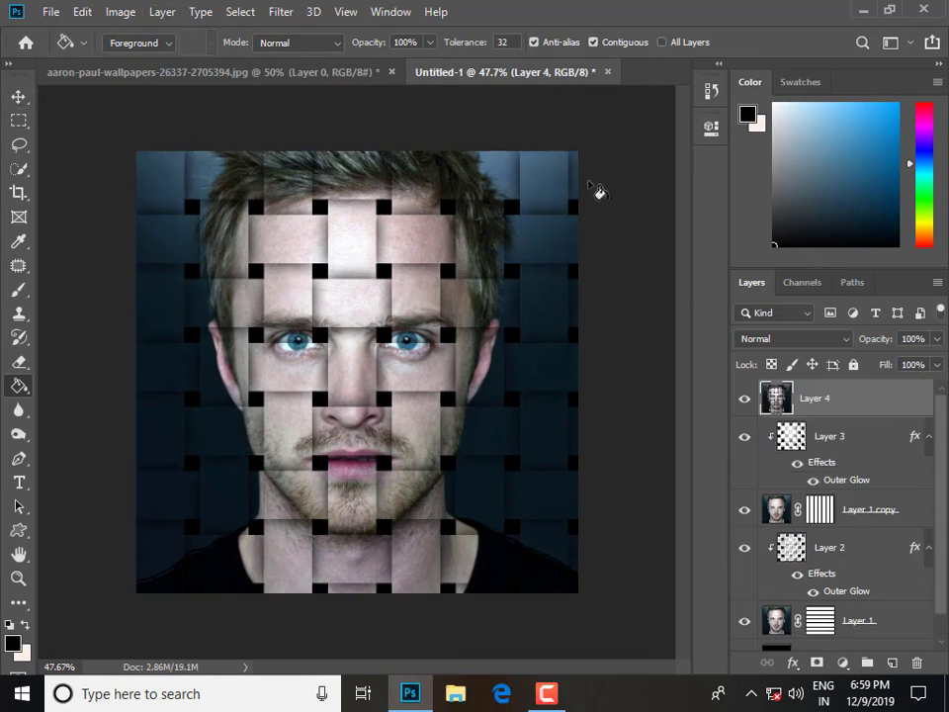
left_click(282, 13)
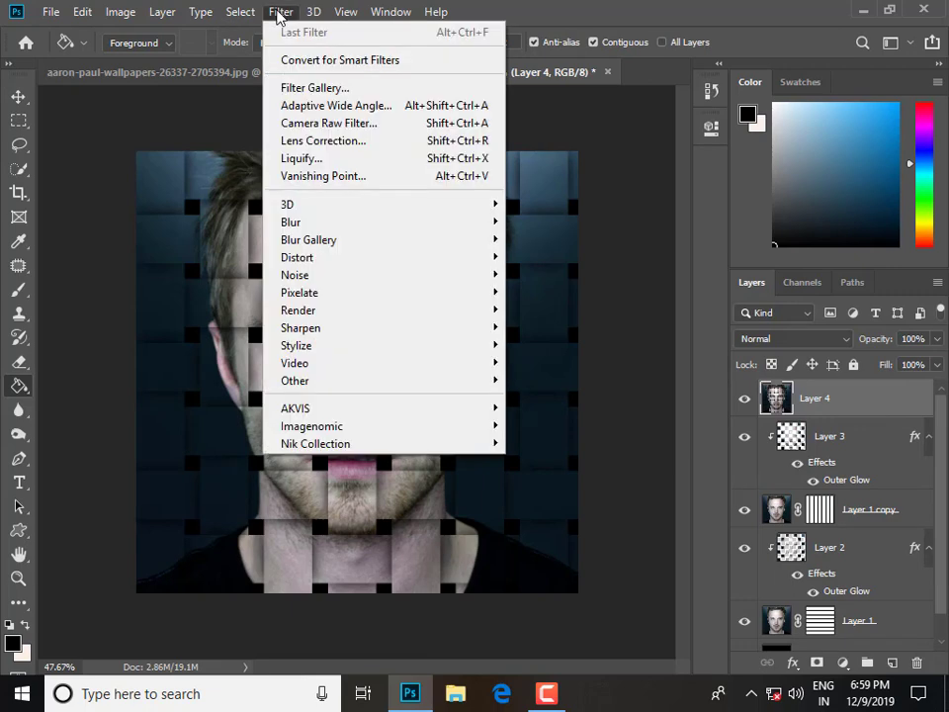
mouse_move(315, 443)
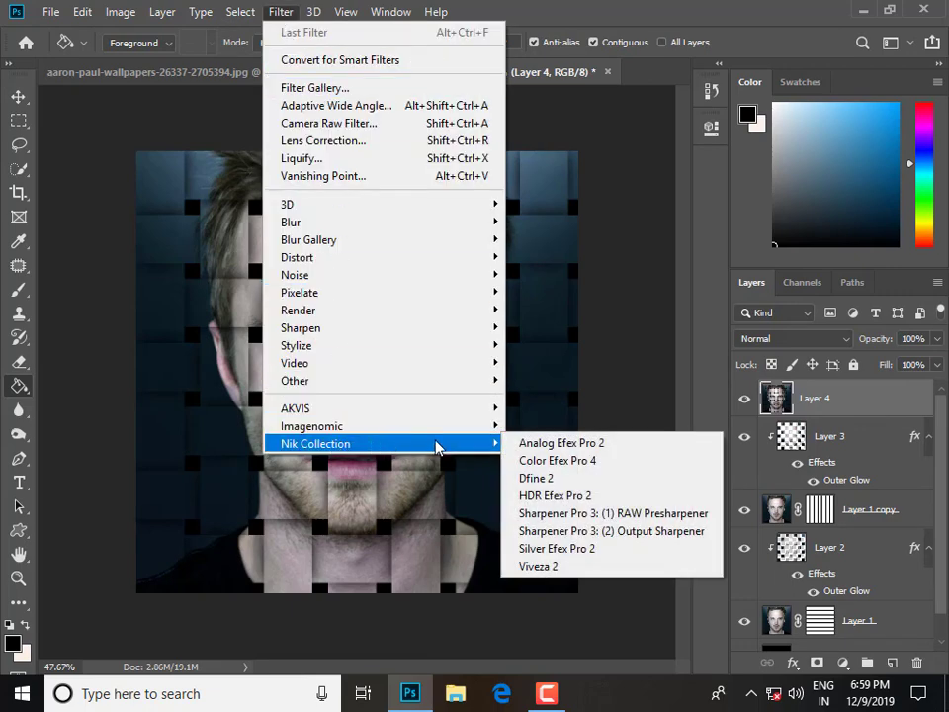
left_click(534, 462)
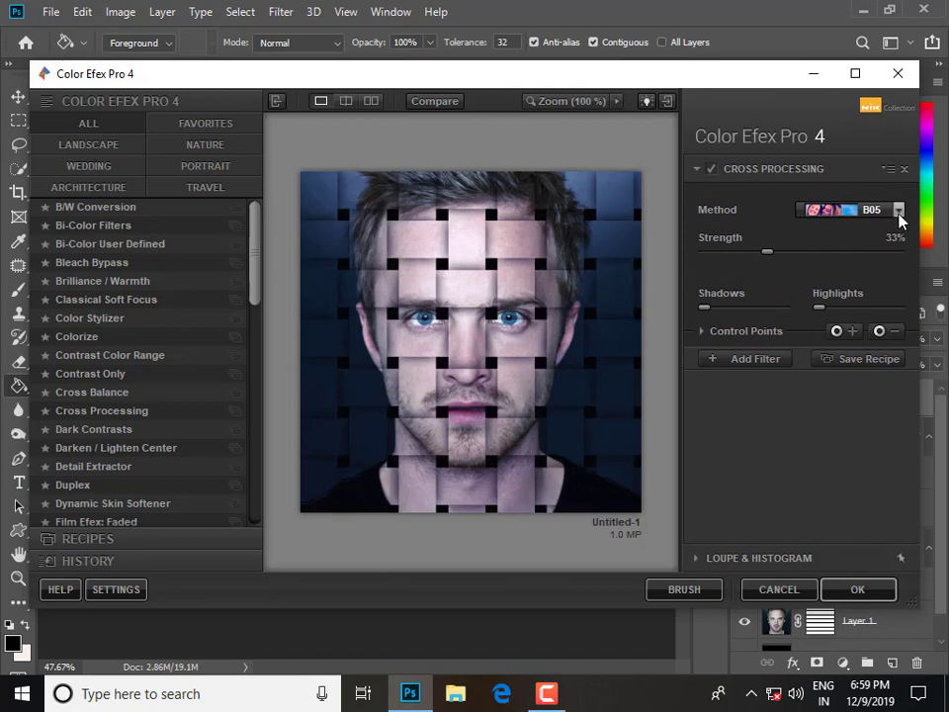
left_click(844, 592)
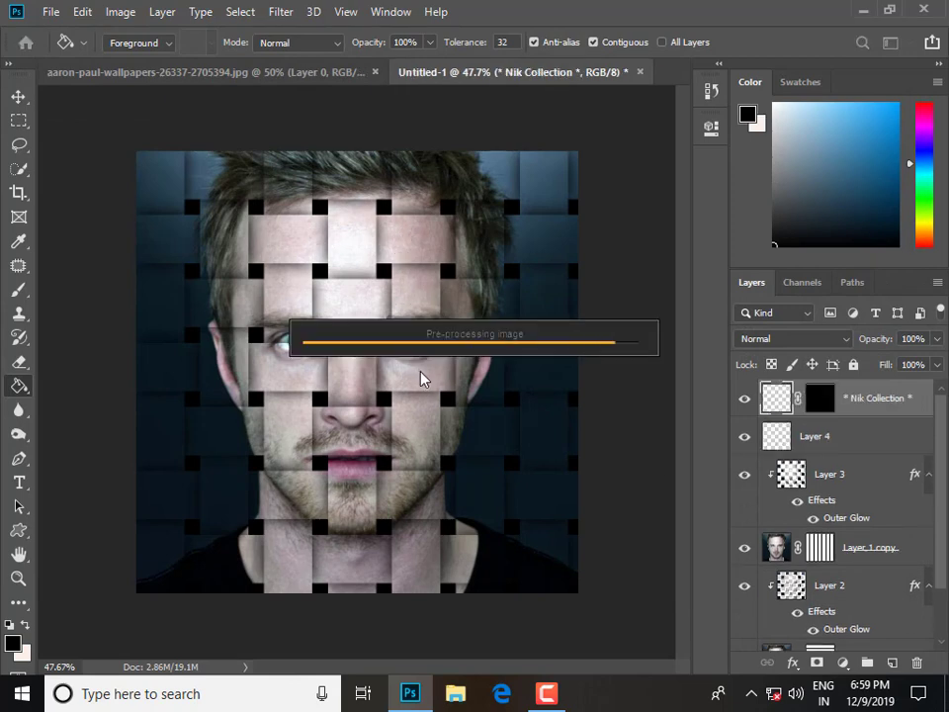
Zoom in and out to inspect the cool-blue cross-processed portrait and select the Move tool.
scroll(351, 290, "up", 2)
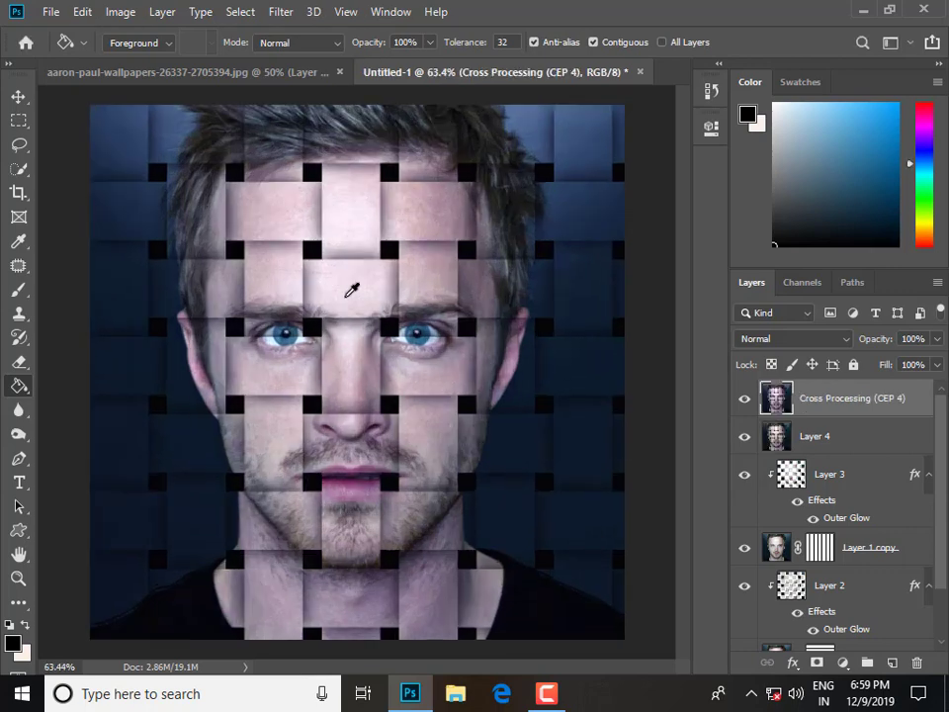
scroll(386, 416, "up", 2)
scroll(385, 424, "down", 4)
scroll(395, 405, "up", 1)
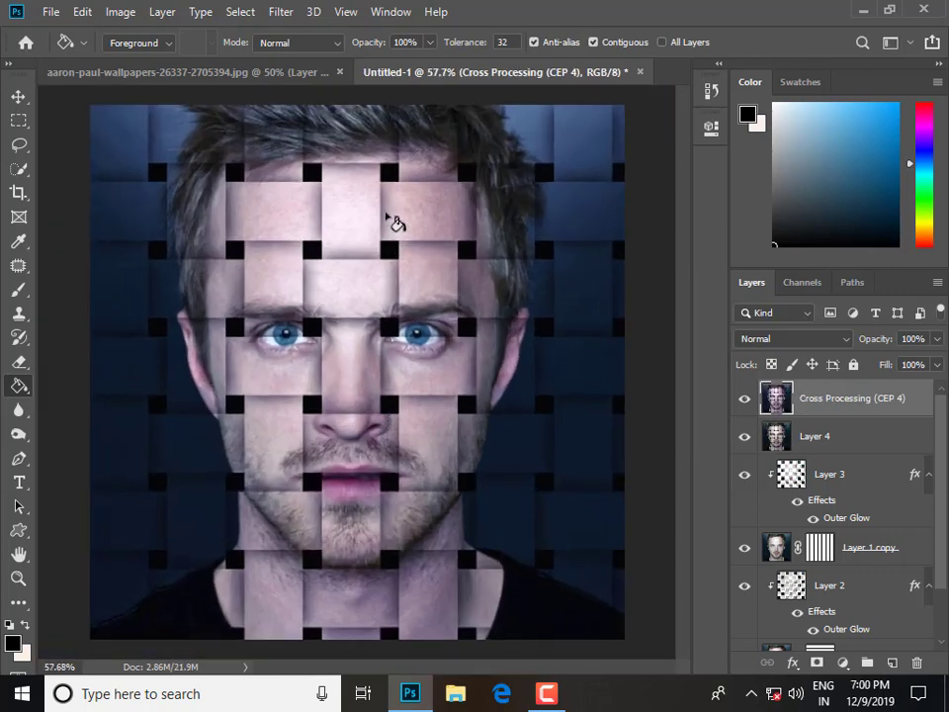
scroll(387, 394, "down", 2)
left_click(19, 99)
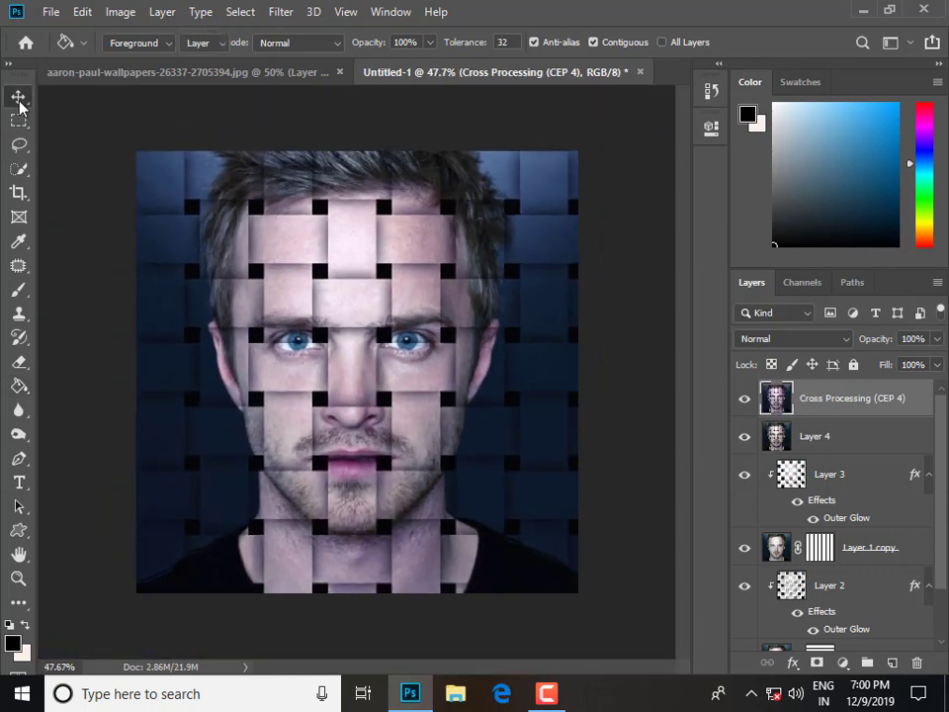
scroll(328, 243, "up", 5)
scroll(322, 233, "up", 1)
scroll(377, 319, "down", 6)
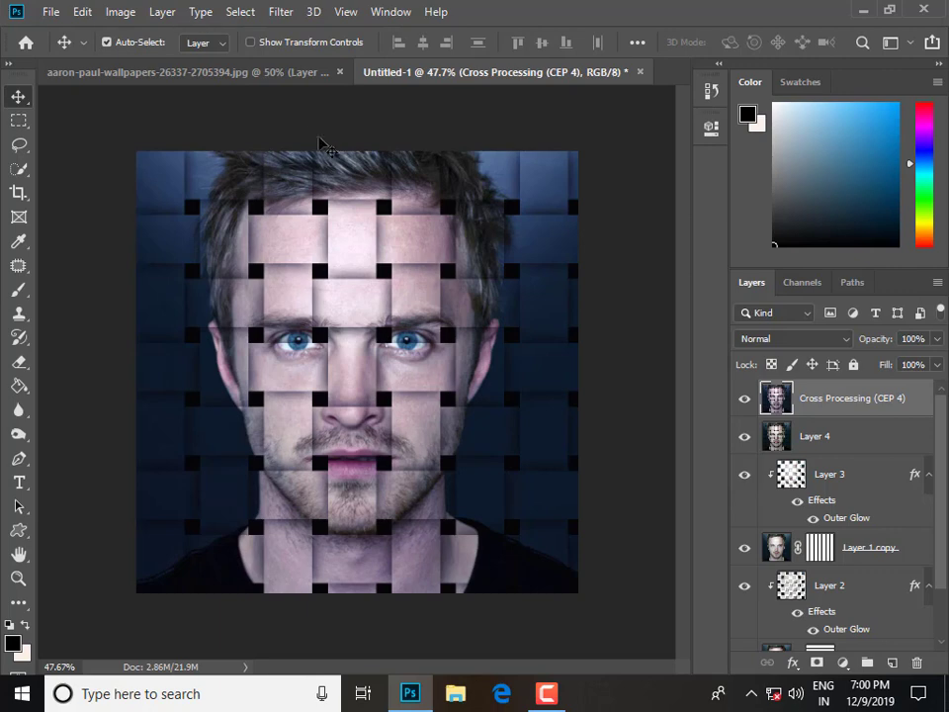
Show the finished blue woven portrait in full screen mode and zoom in to inspect it.
key("f")
key("f")
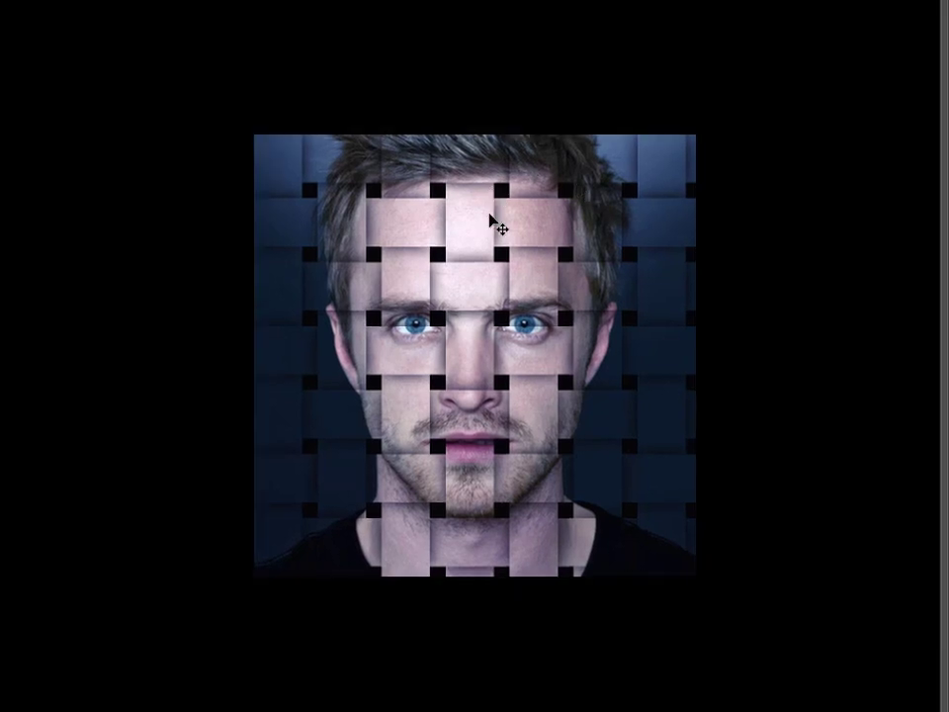
scroll(470, 239, "up", 1)
scroll(510, 425, "up", 1)
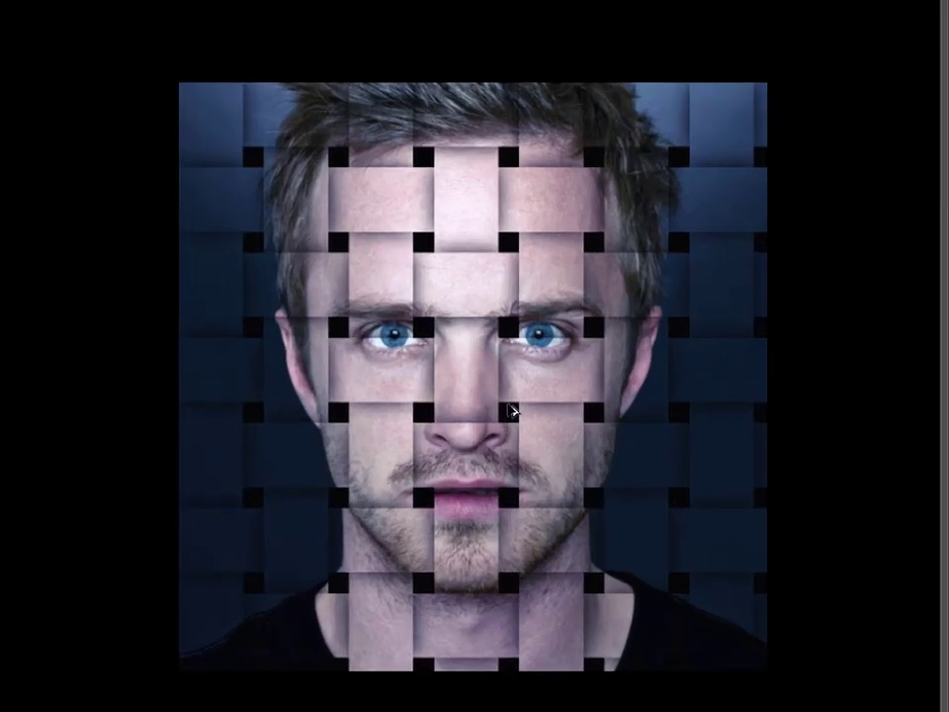
scroll(519, 435, "down", 1)
scroll(491, 384, "up", 1)
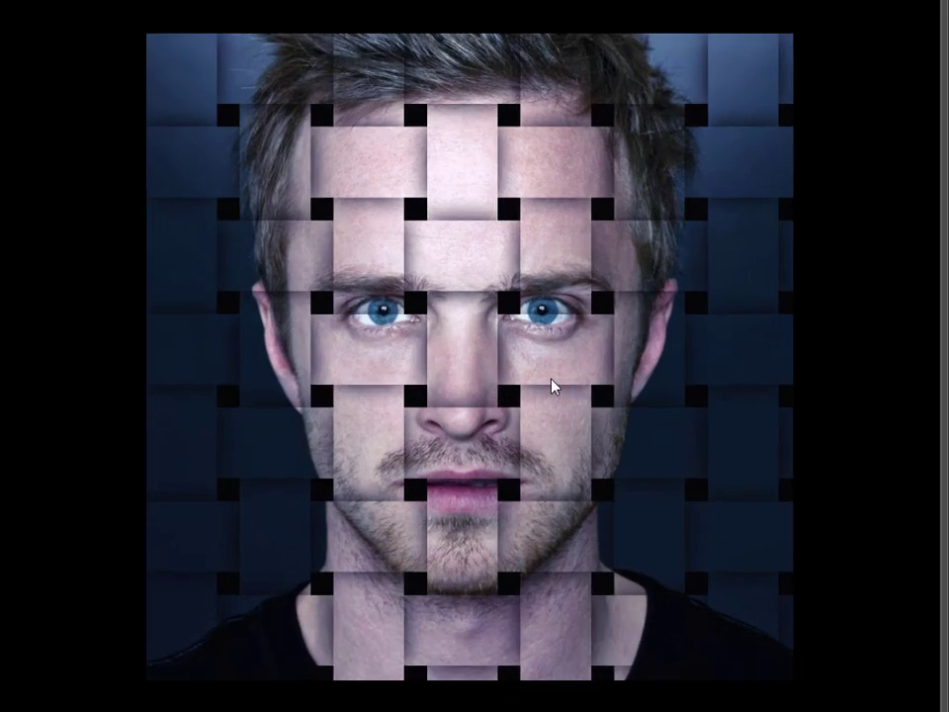